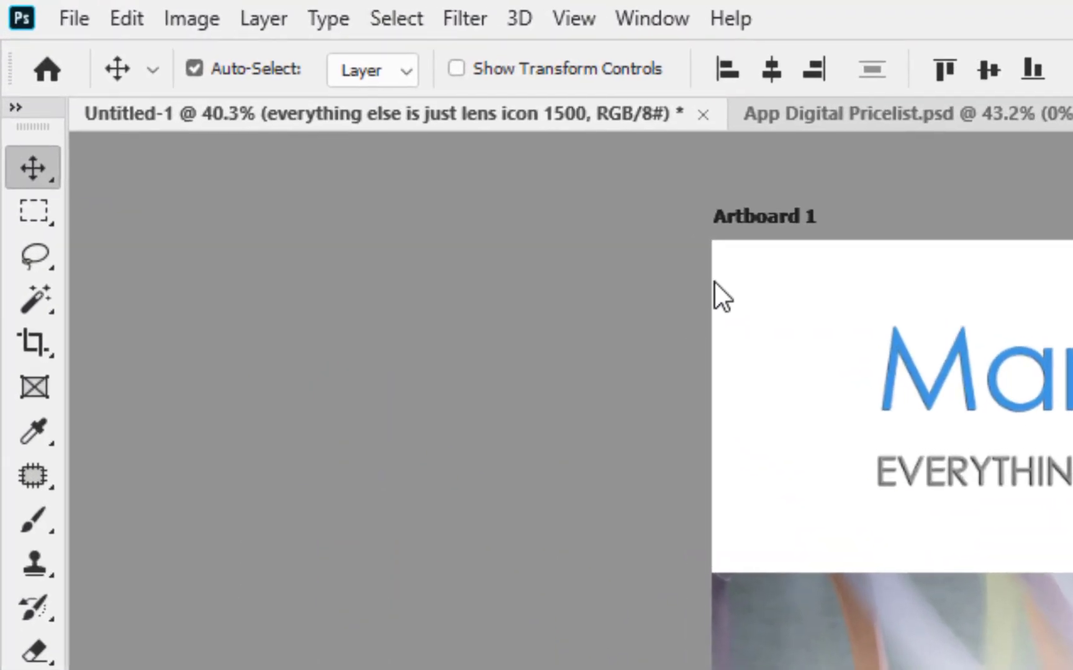
Step: Create a new artboard document of 1242 x 2208 pixels at 150 pixels/inch, then duplicate its Layer 1
click(76, 18)
click(86, 47)
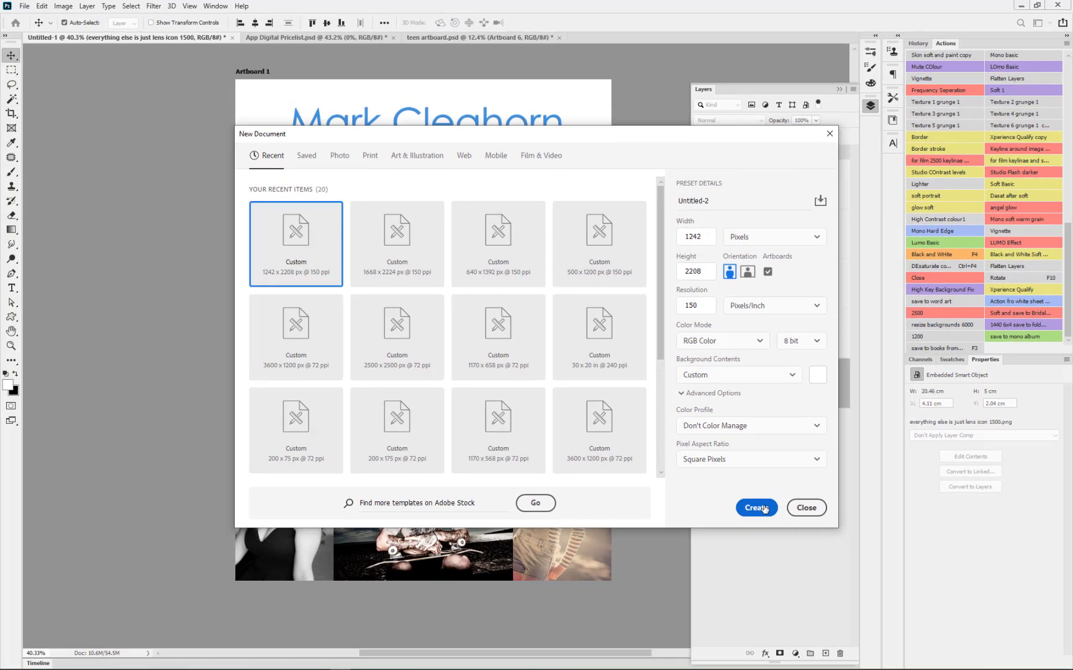
click(765, 509)
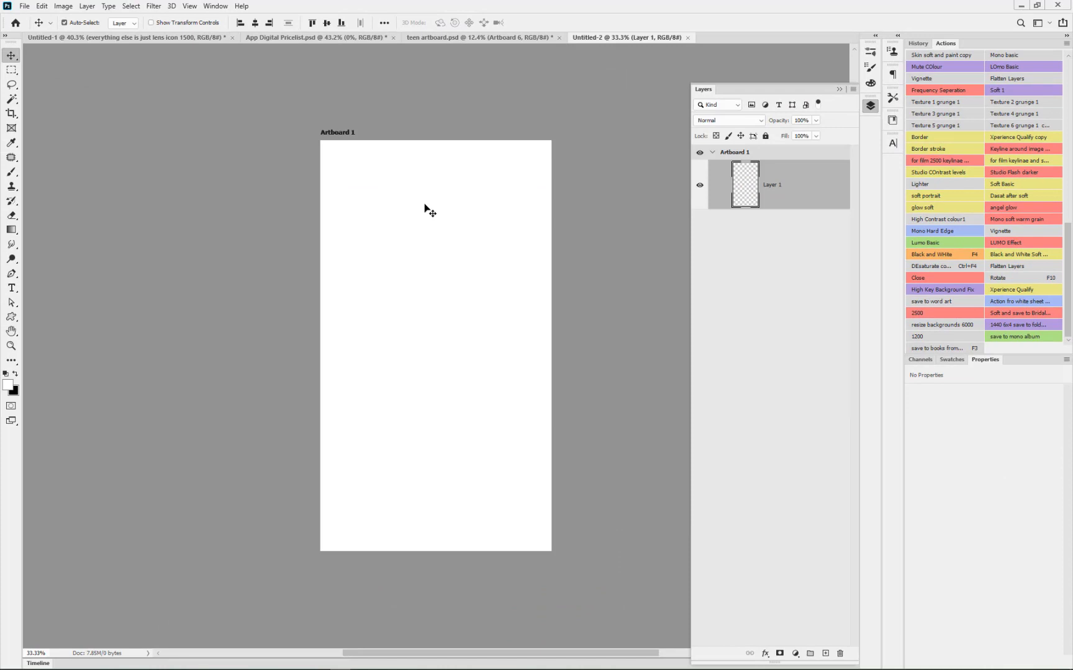
key(ctrl+j)
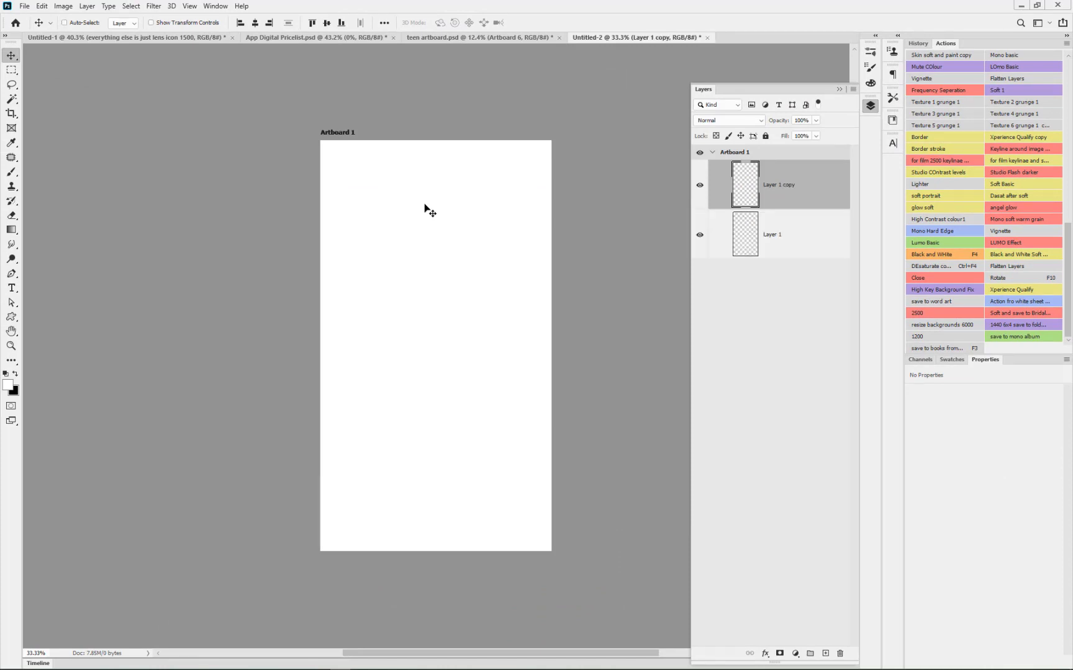
Step: Duplicate Artboard 1 with its layers four times so that five artboards sit in a row
click(802, 151)
key(ctrl+j)
key(ctrl+j)
key(ctrl+j)
key(ctrl+j)
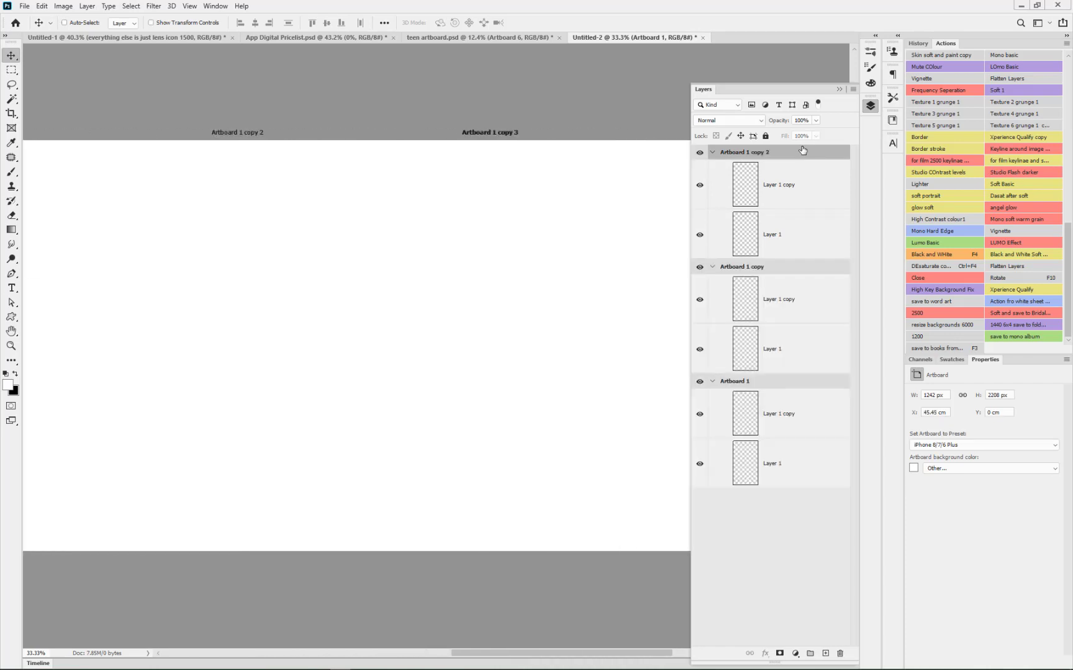
scroll(306, 283, down, 2)
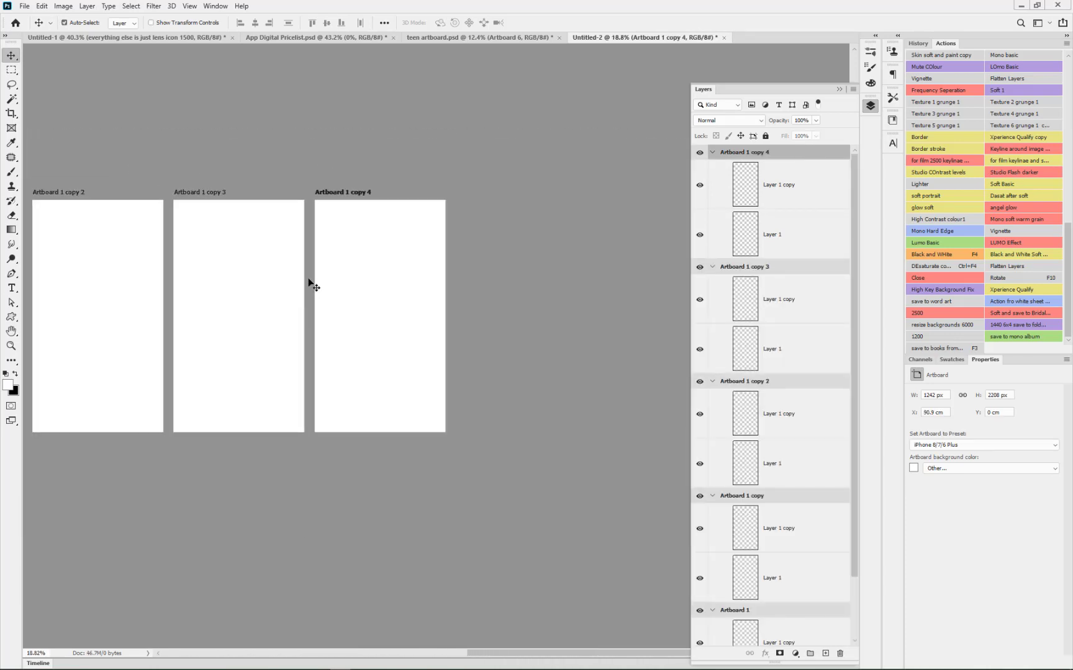
drag(274, 366, 587, 378)
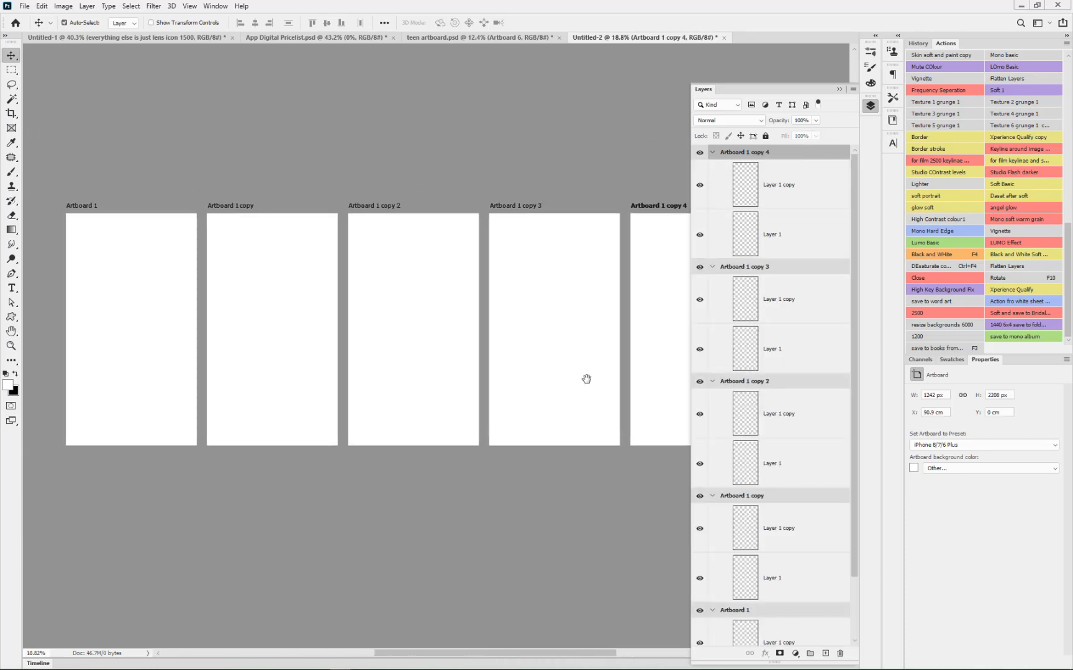
Step: View App Digital Pricelist.psd, then switch to teen artboard.psd and look over its whole row of artboards
click(311, 36)
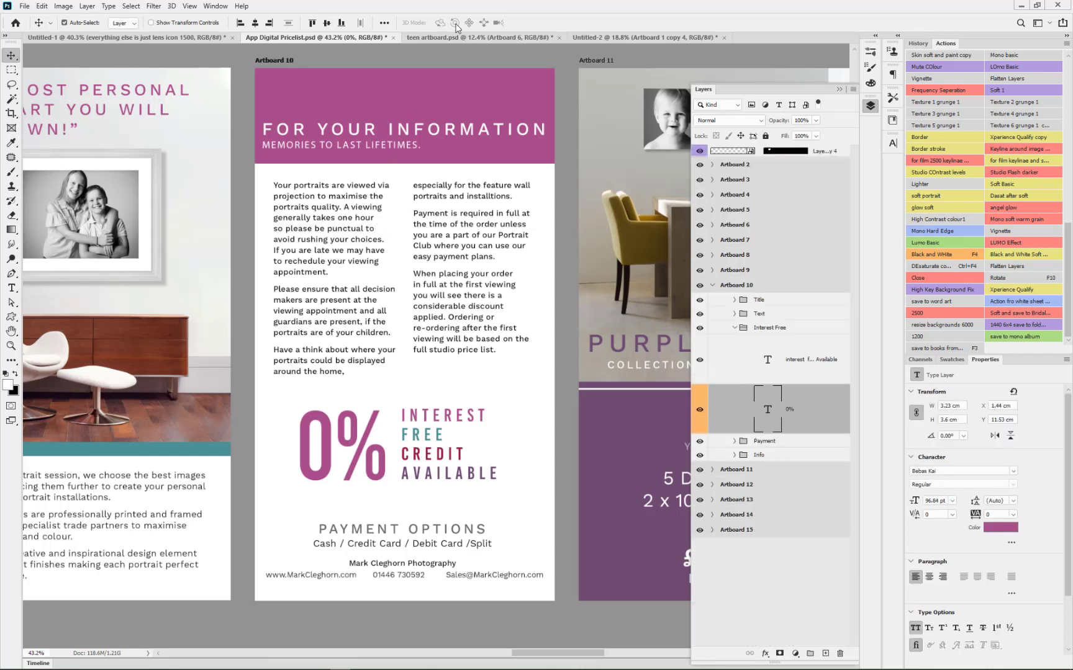
click(451, 35)
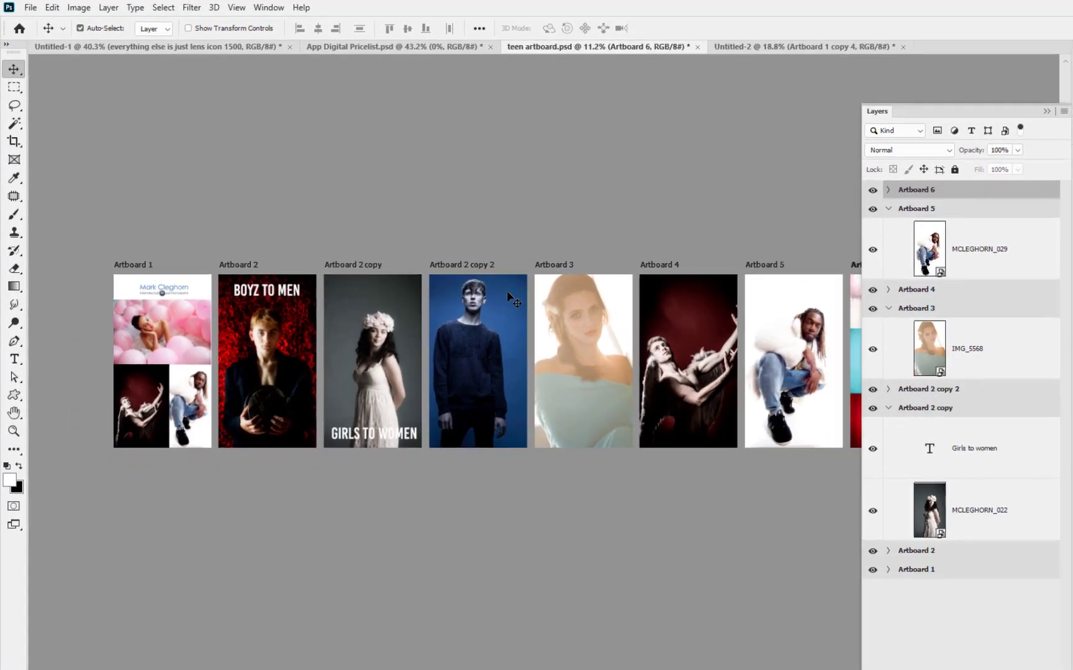
scroll(405, 233, down, 1)
scroll(507, 292, down, 1)
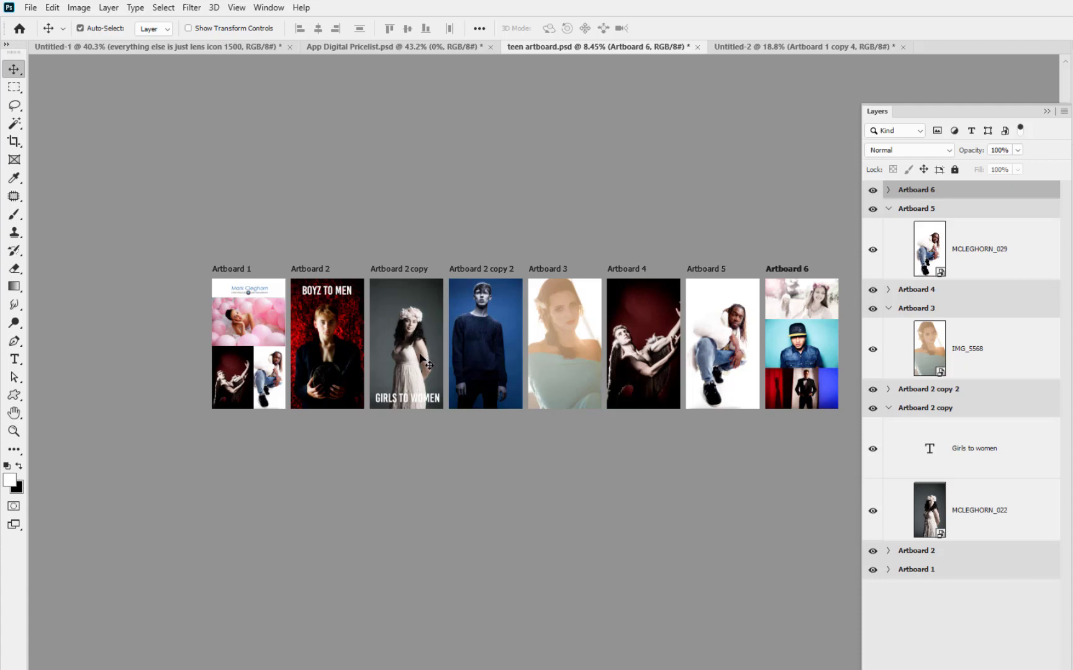
Step: Delete the MCLEGHORN_029 photo layer from Artboard 5
click(704, 348)
scroll(708, 351, up, 1)
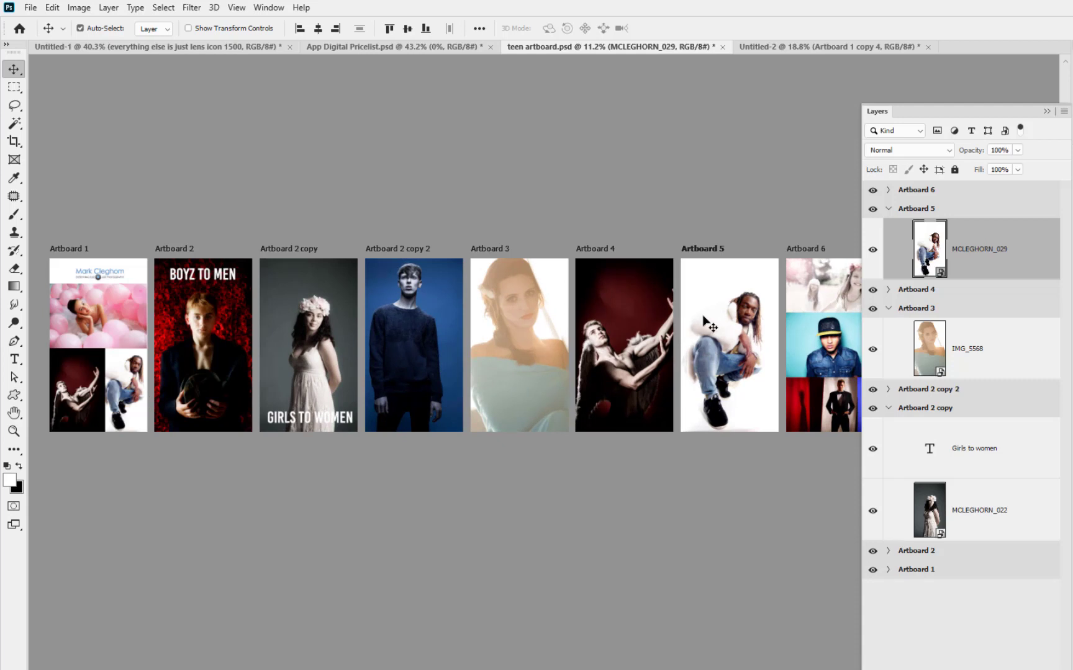
key(Delete)
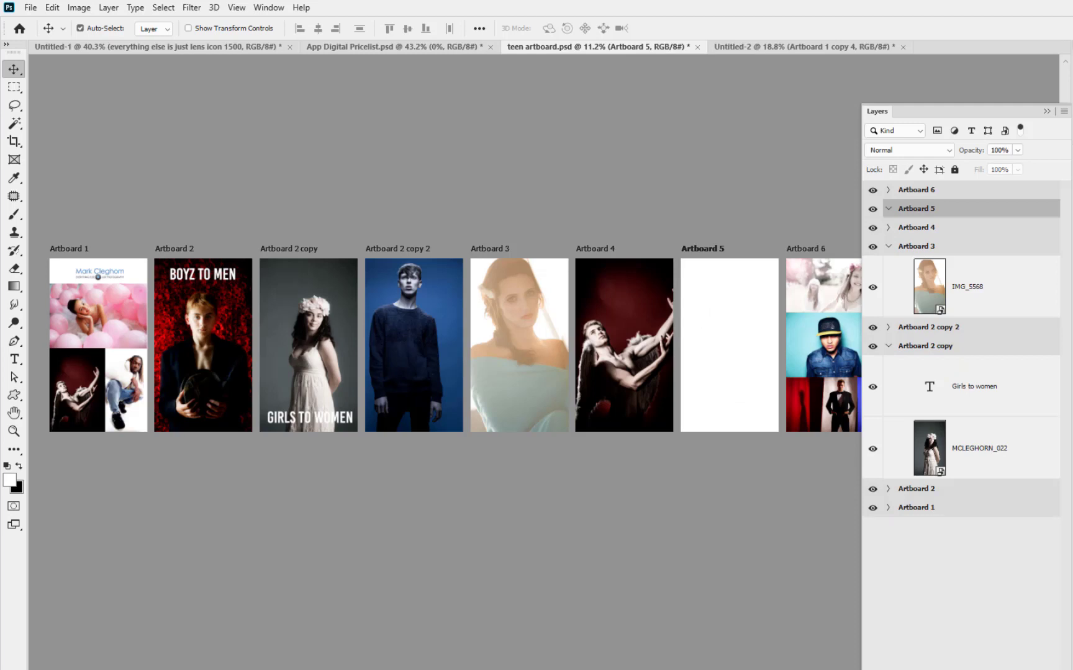
Step: Place the Cleghorn_054 image on Artboard 5 and enlarge it to fill the artboard
mouse_move(1072, 70)
mouse_down()
mouse_move(920, 70)
mouse_move(1072, 70)
mouse_up()
drag(1068, 379, 744, 374)
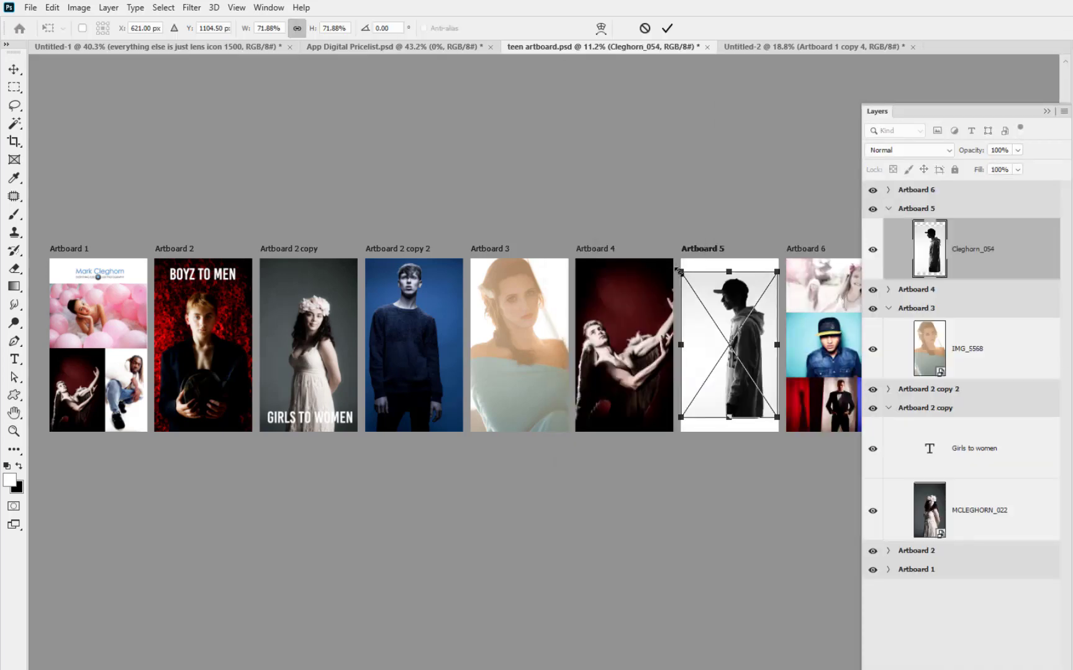
drag(681, 272, 656, 256)
drag(775, 416, 789, 436)
key(Return)
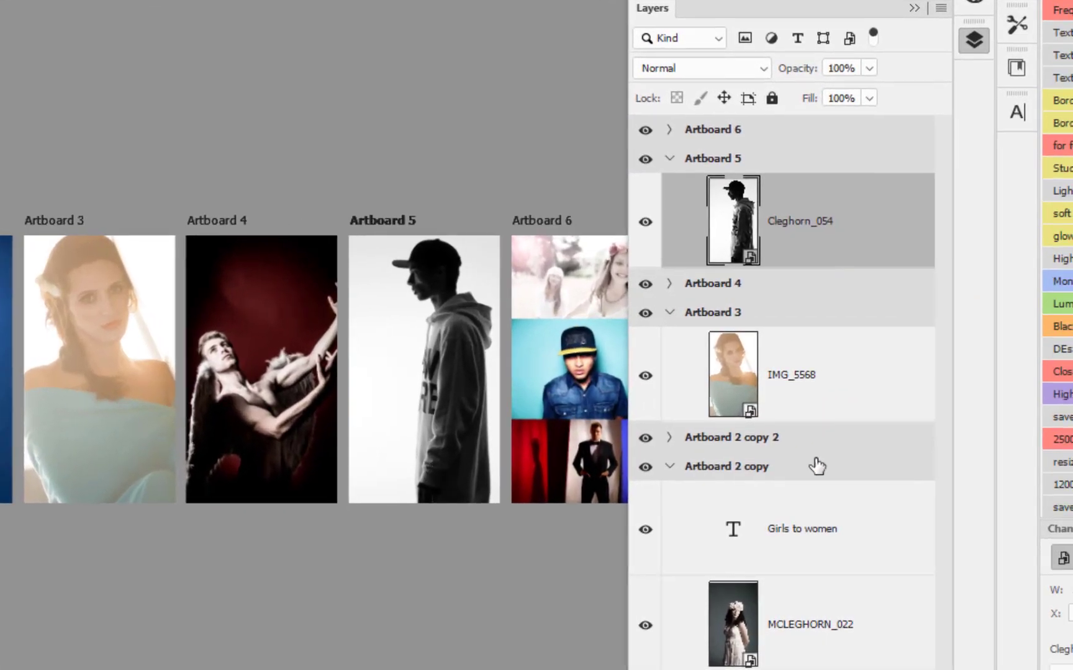
Step: Try to replace the contents of the Cleghorn_054 smart object on Artboard 5
right_click(825, 253)
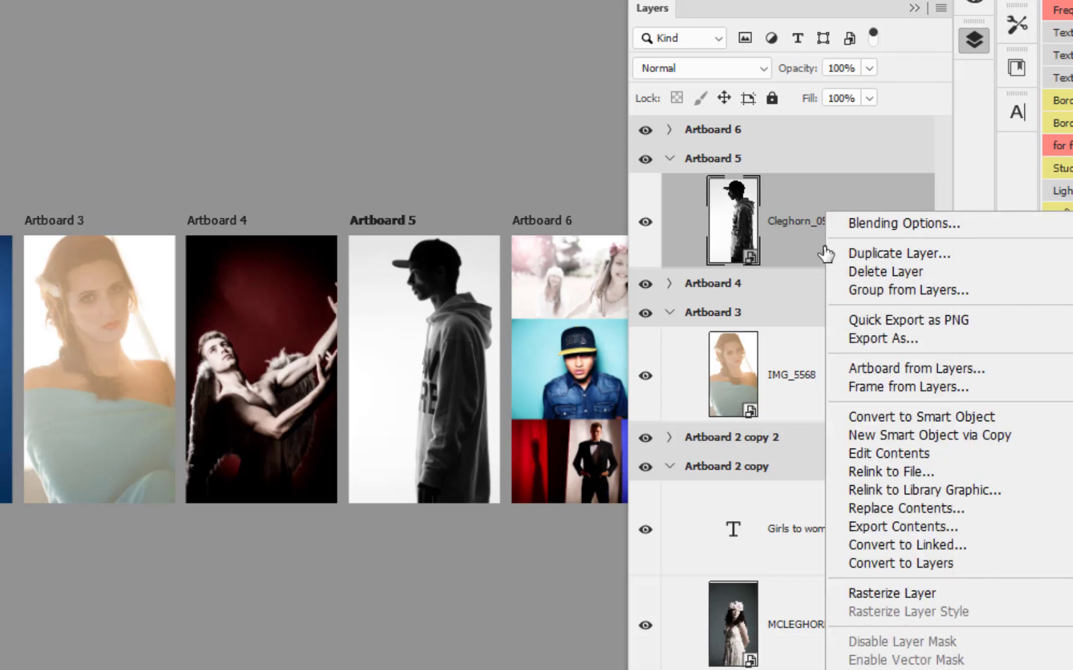
click(869, 507)
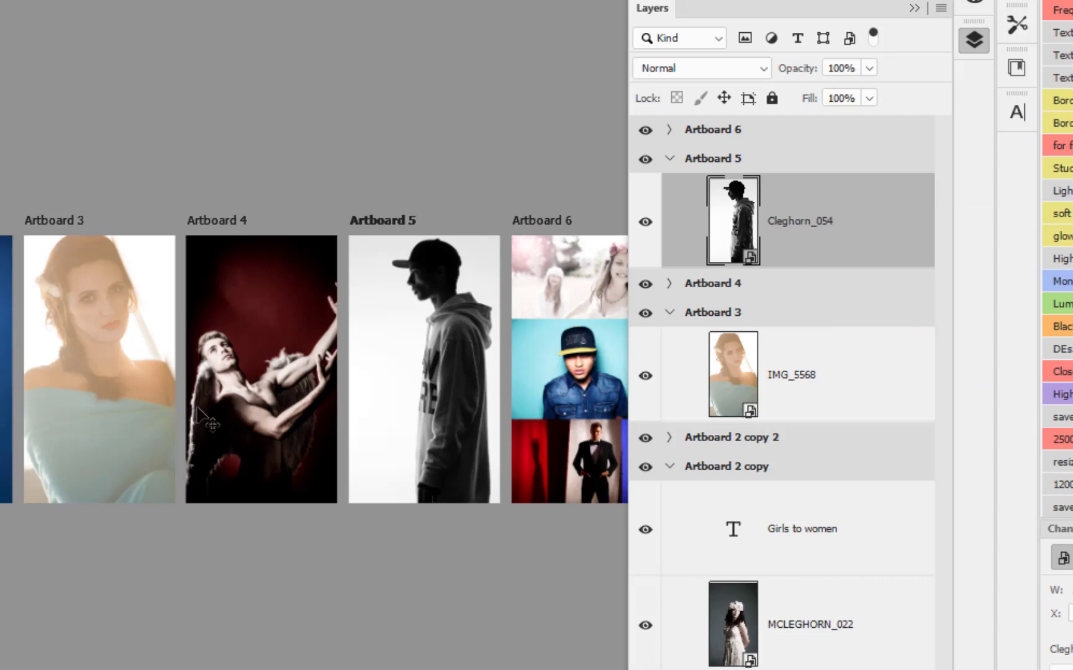
Step: With the auto-selecting Move tool, pick the photos on several artboards in turn, including Artboard 4, Artboard 2 copy and Artboard 5
click(186, 427)
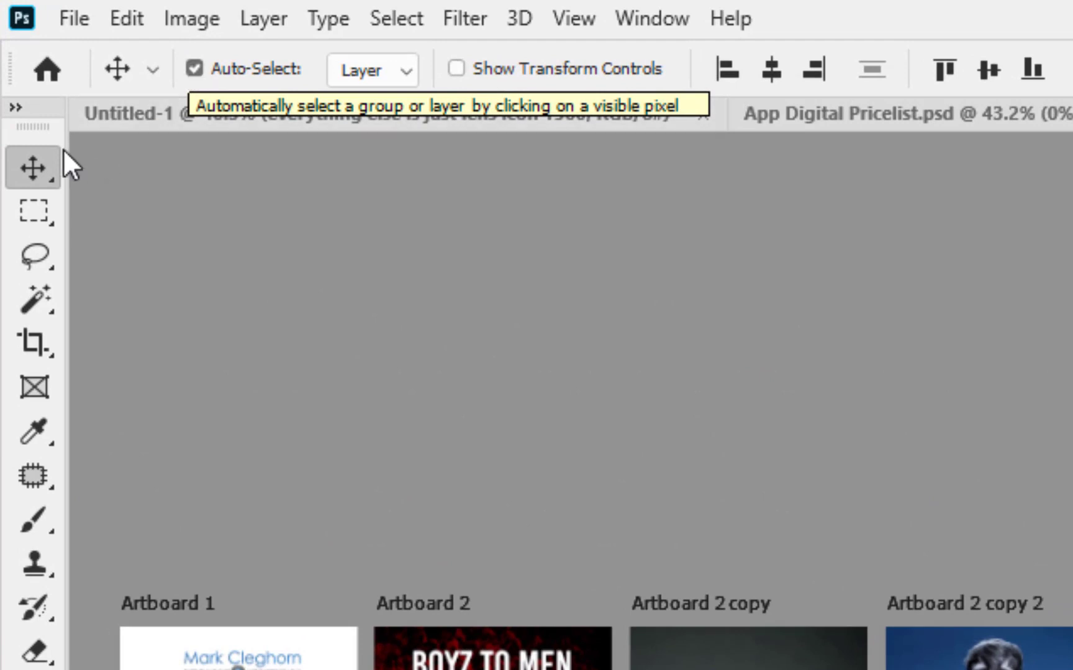
right_click(51, 175)
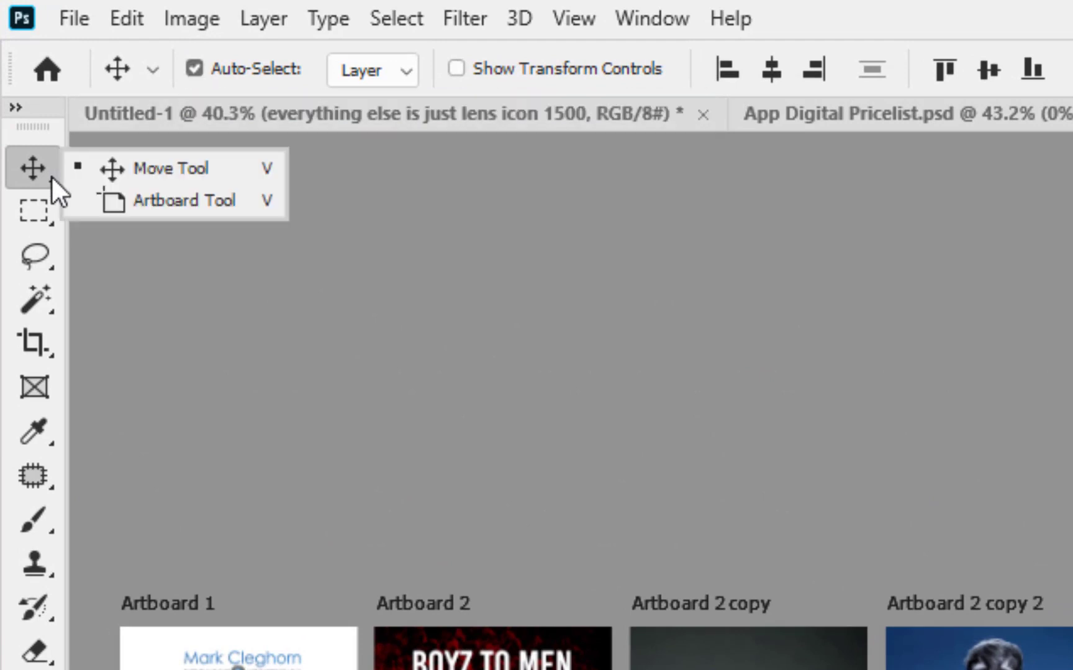
click(128, 170)
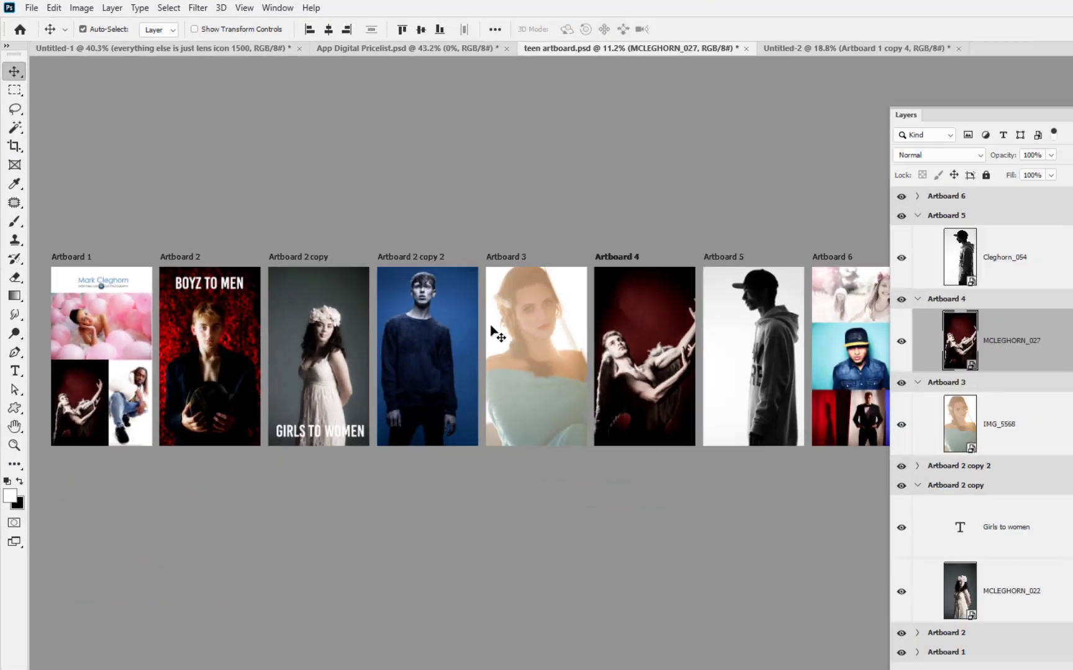
click(391, 267)
click(329, 261)
click(243, 255)
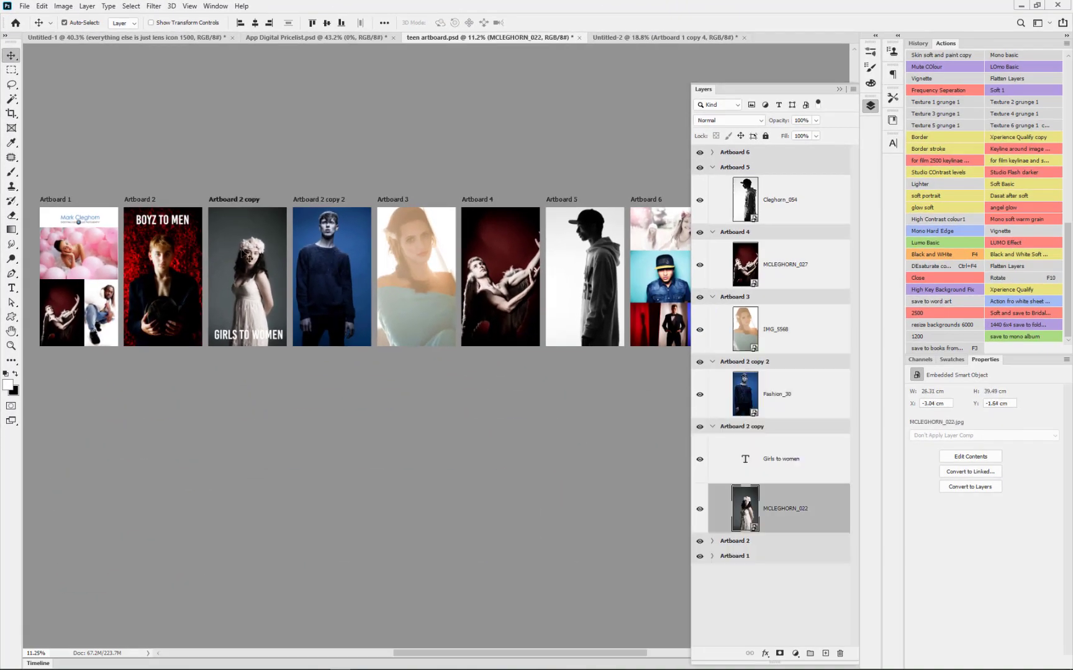
click(183, 257)
click(597, 301)
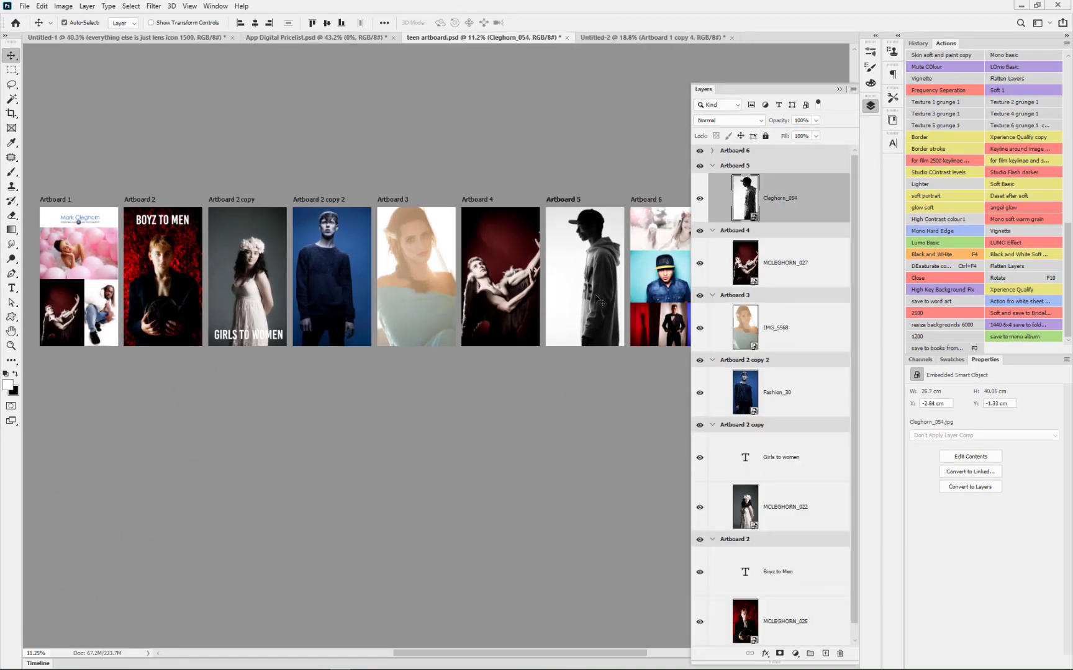
Step: Collapse all the expanded artboard groups in the layer list
scroll(802, 412, down, 1)
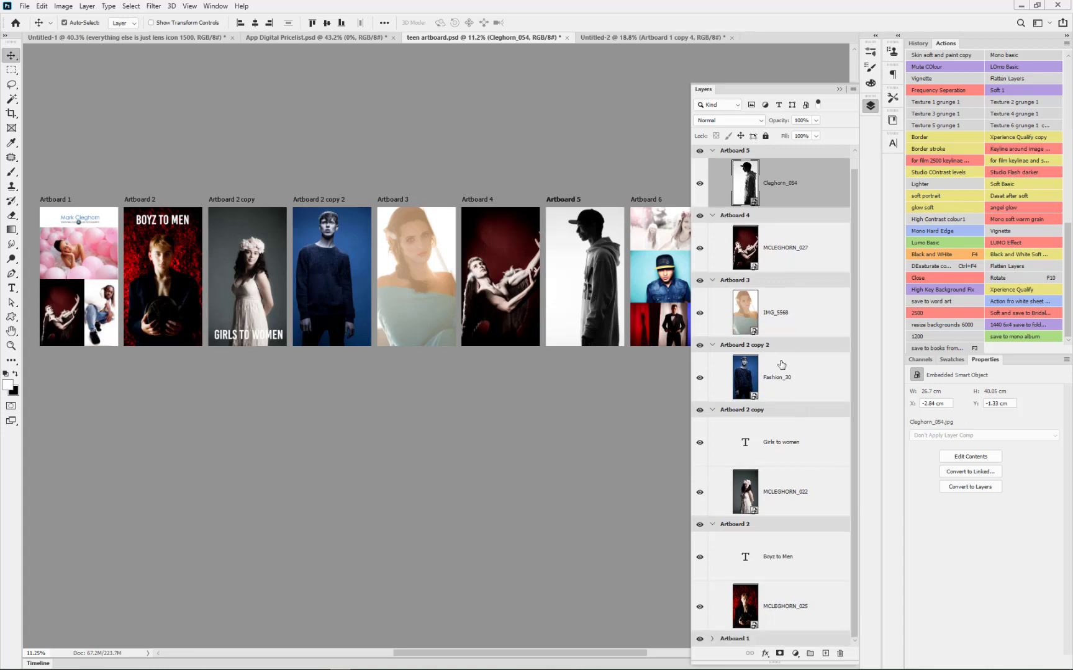
scroll(788, 379, up, 1)
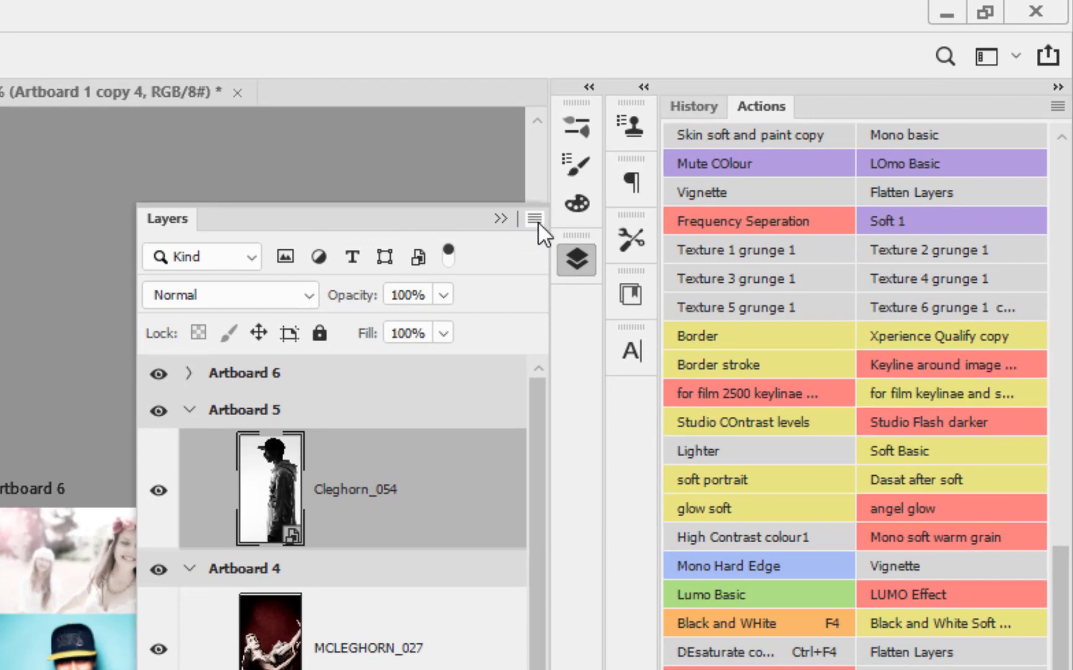
click(537, 221)
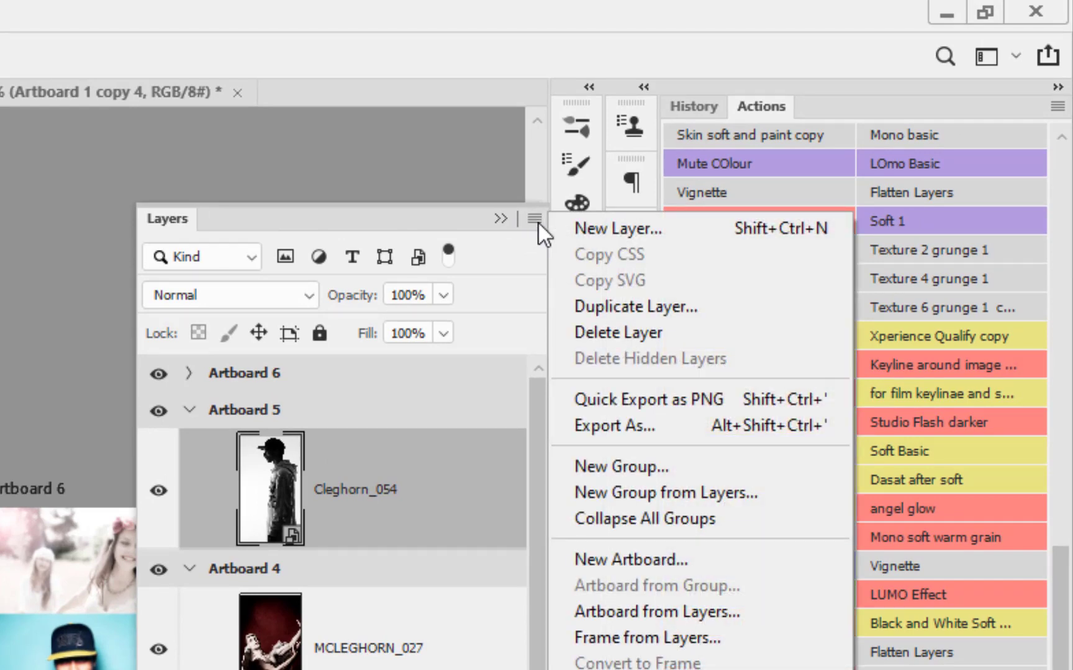
click(624, 519)
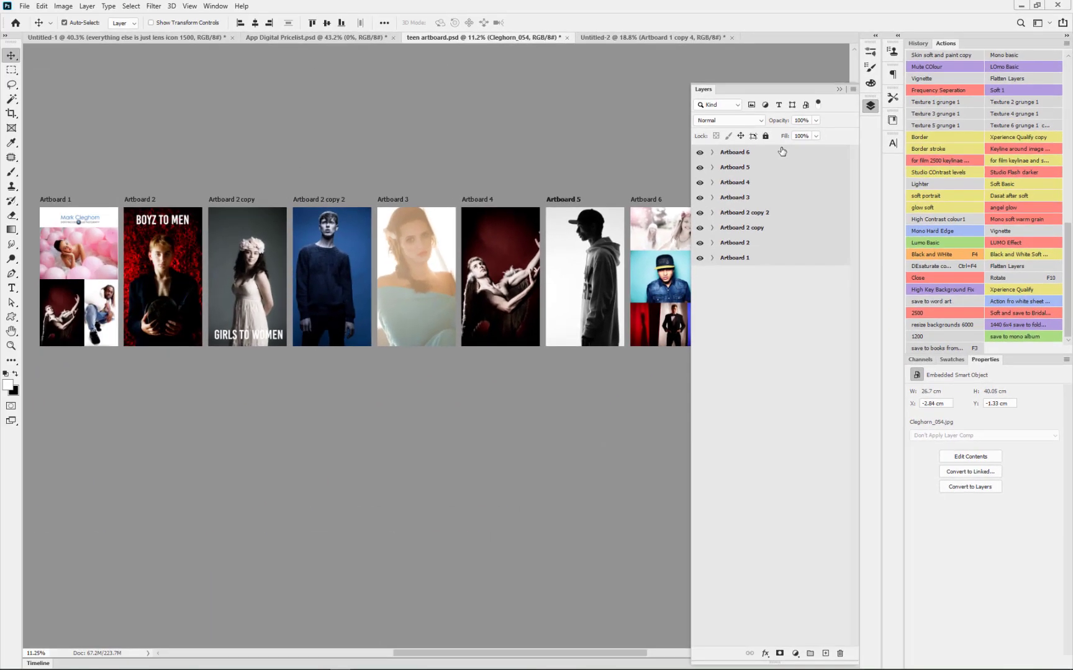
Step: Replace the photo on Artboard 4 with the Cleghorn_028 image, enlarged to fill the artboard
click(507, 302)
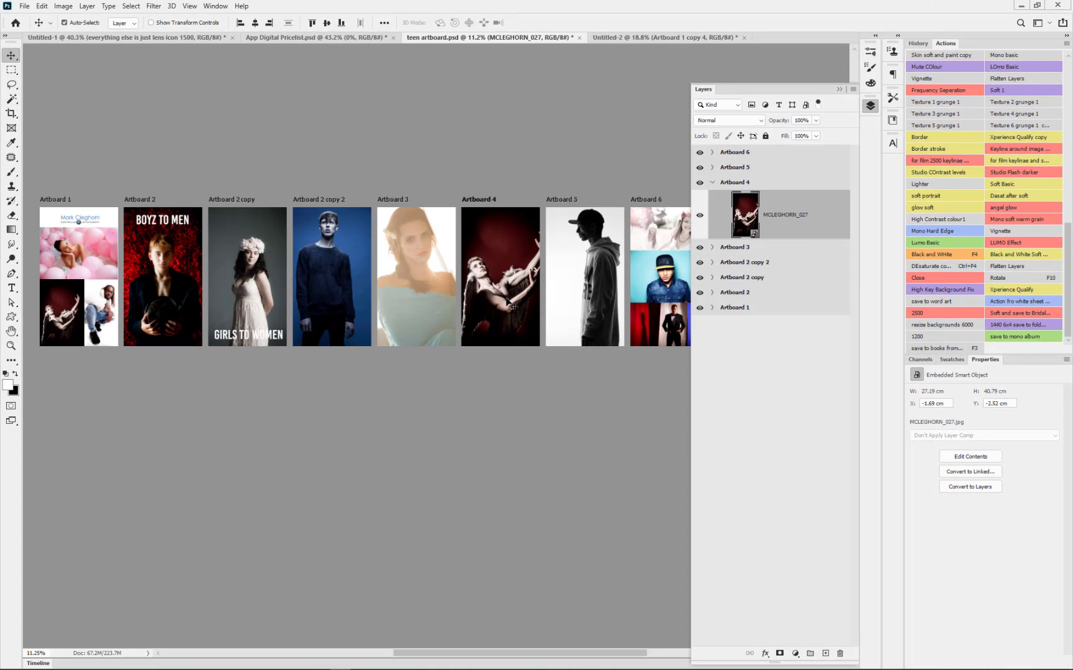
key(Delete)
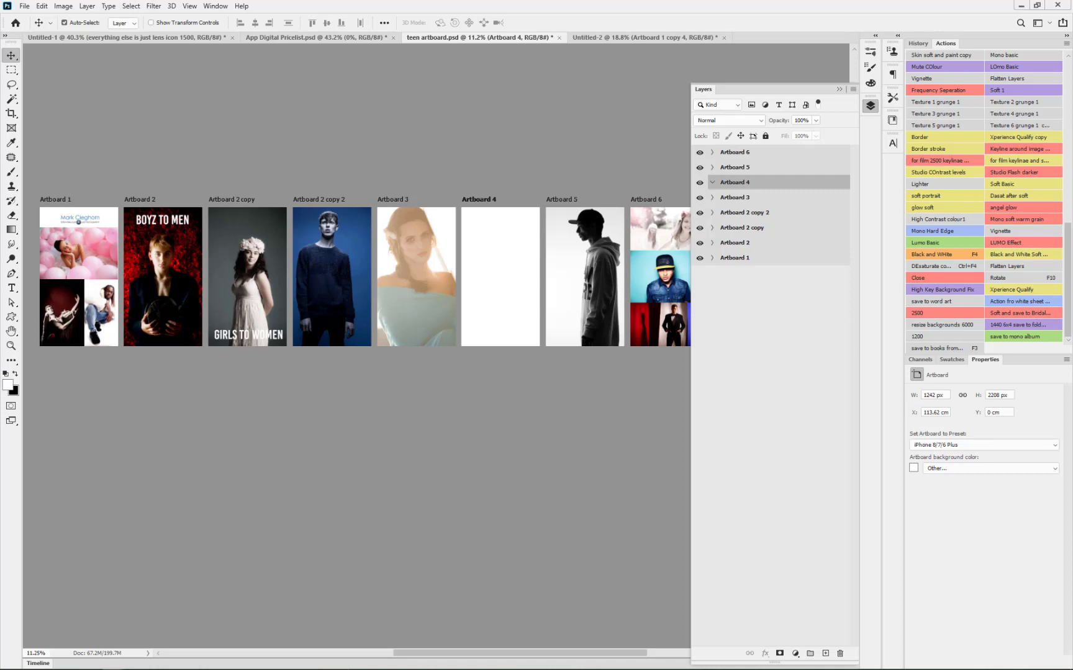
drag(520, 305, 514, 302)
drag(461, 211, 447, 211)
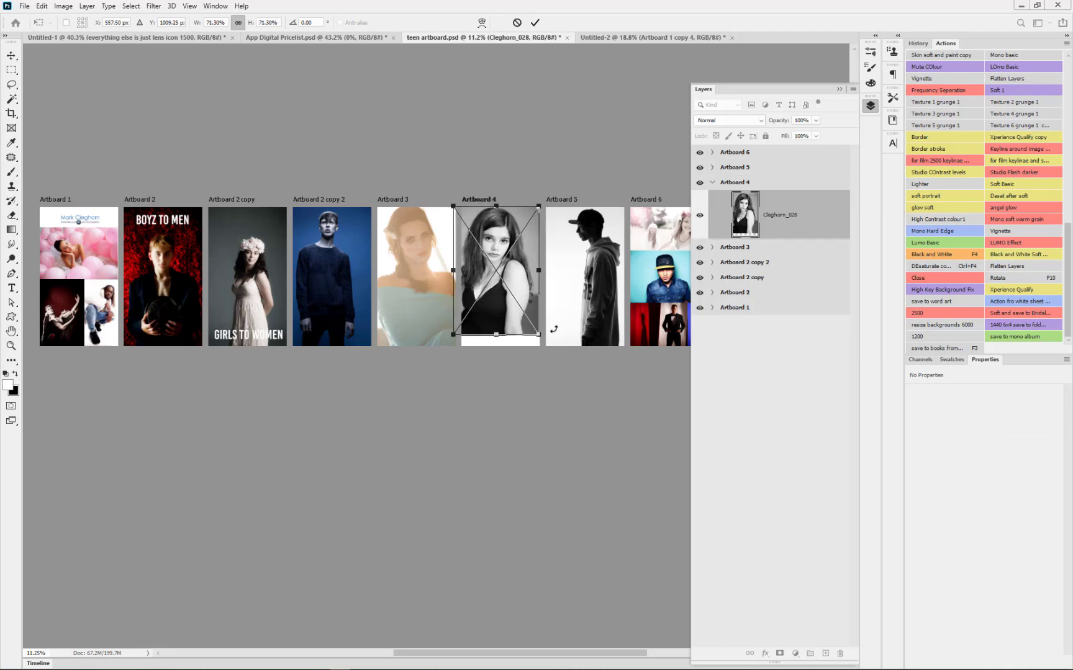
drag(539, 335, 549, 349)
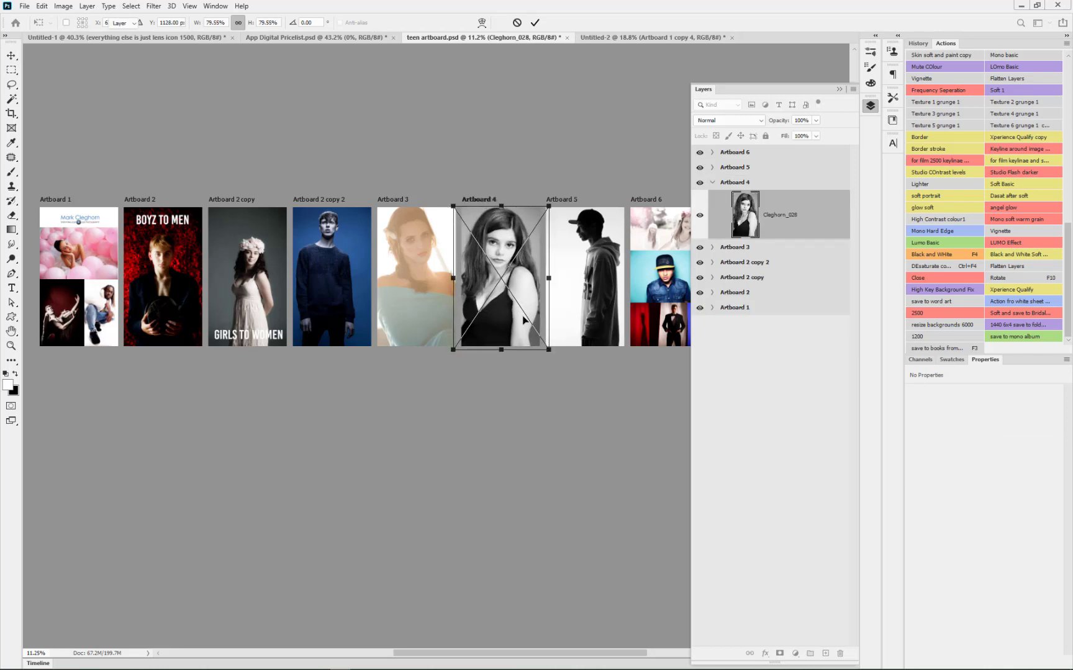
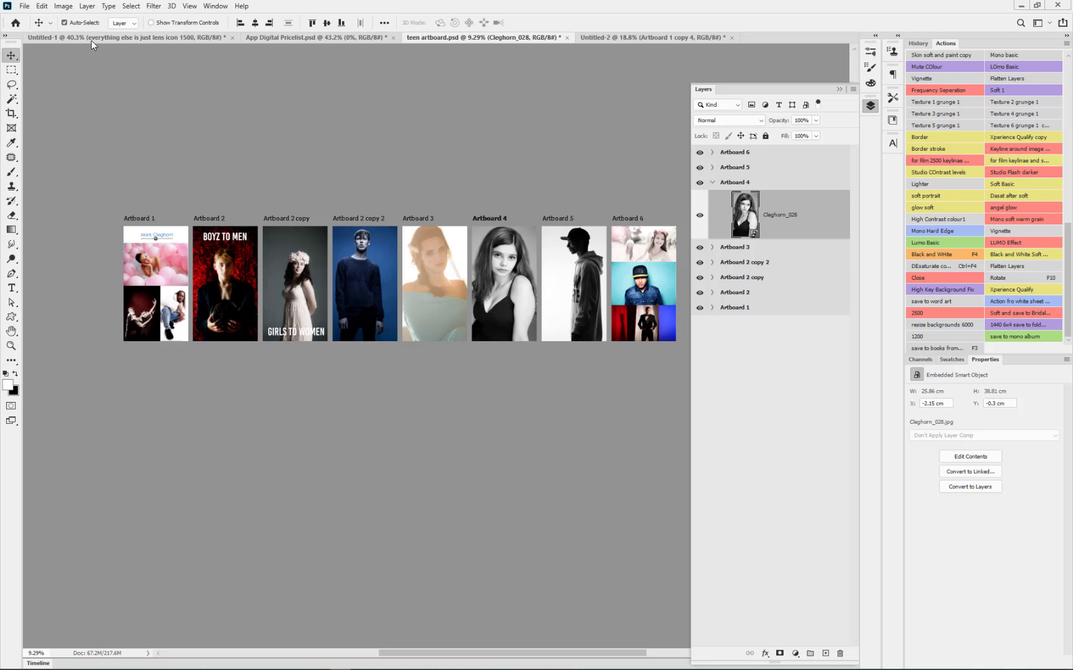
Step: Select Artboard 2 copy 2 and Artboard 5 together with the Artboard tool and move them below the row of artboards
click(309, 280)
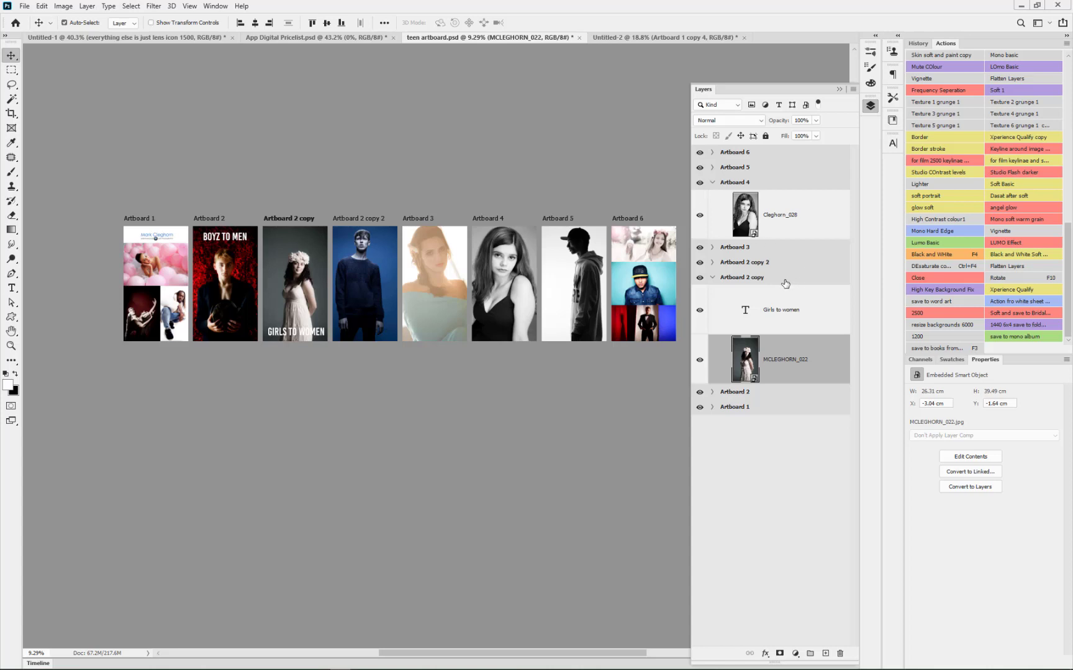
click(65, 25)
click(351, 222)
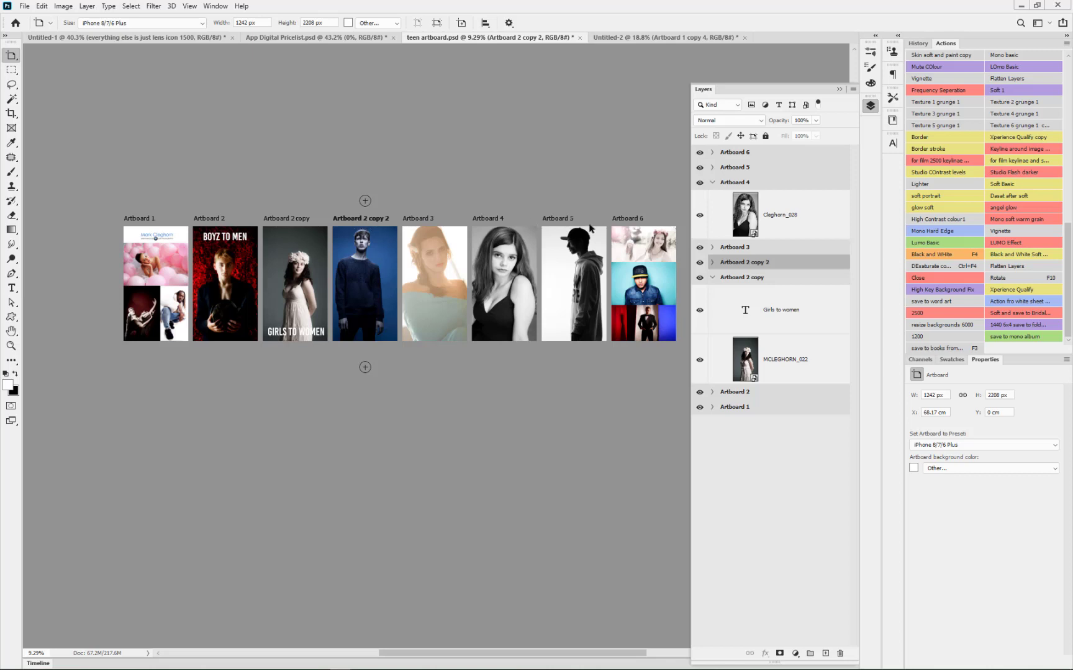
click(561, 220)
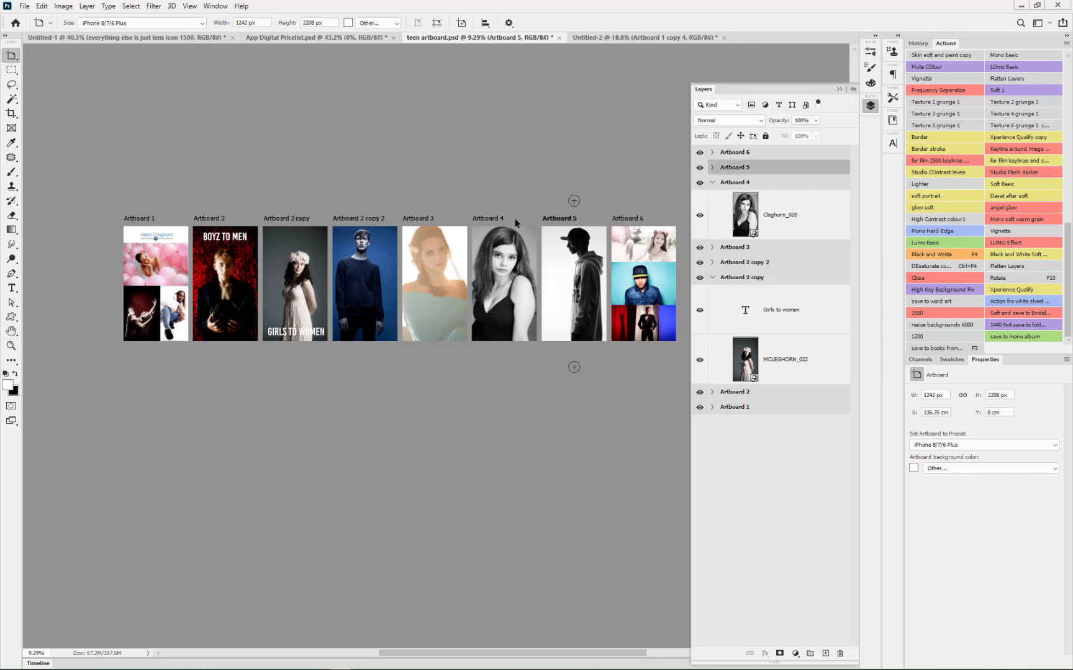
shift+click(372, 221)
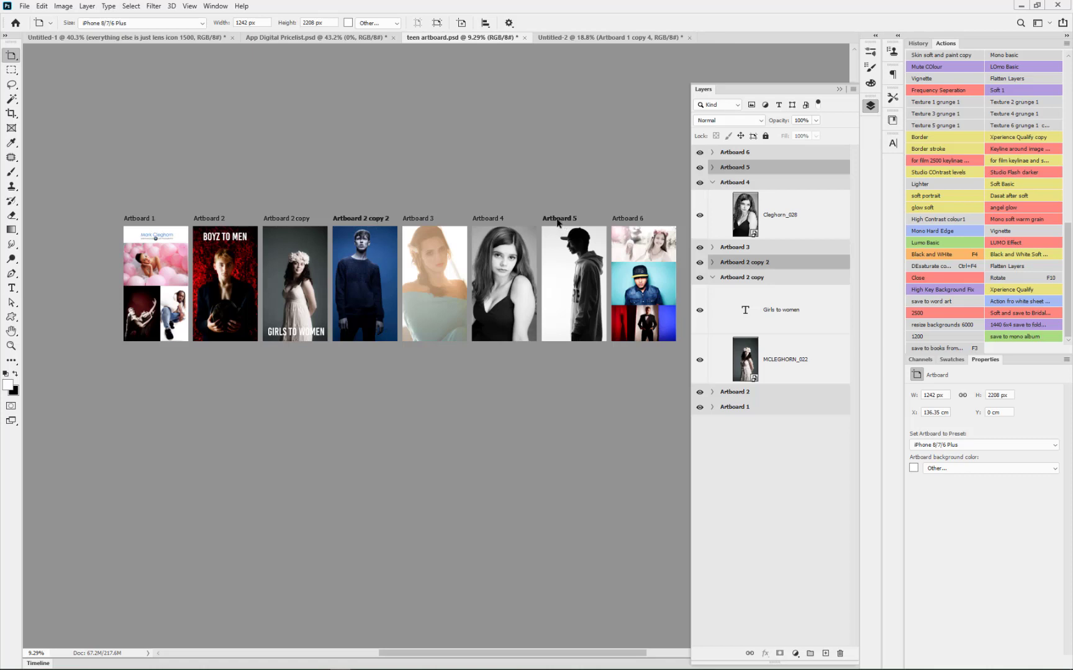
drag(558, 222, 466, 372)
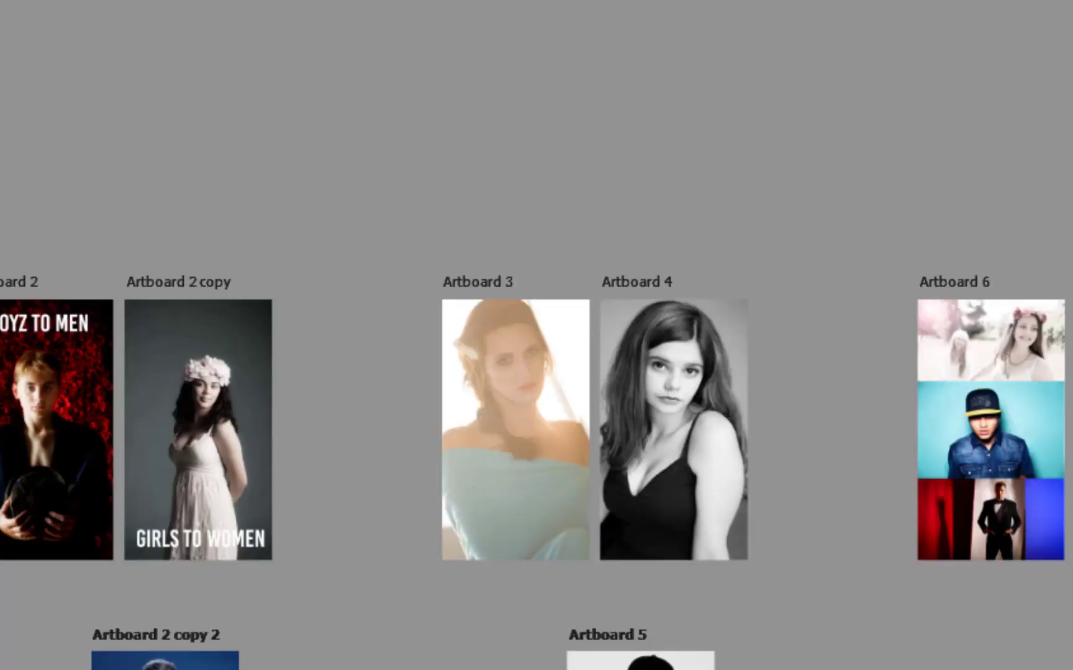
Step: Select Artboard 2 copy, Artboard 3 and Artboard 4 together and move them along the row until they sit beside Artboard 6
click(154, 283)
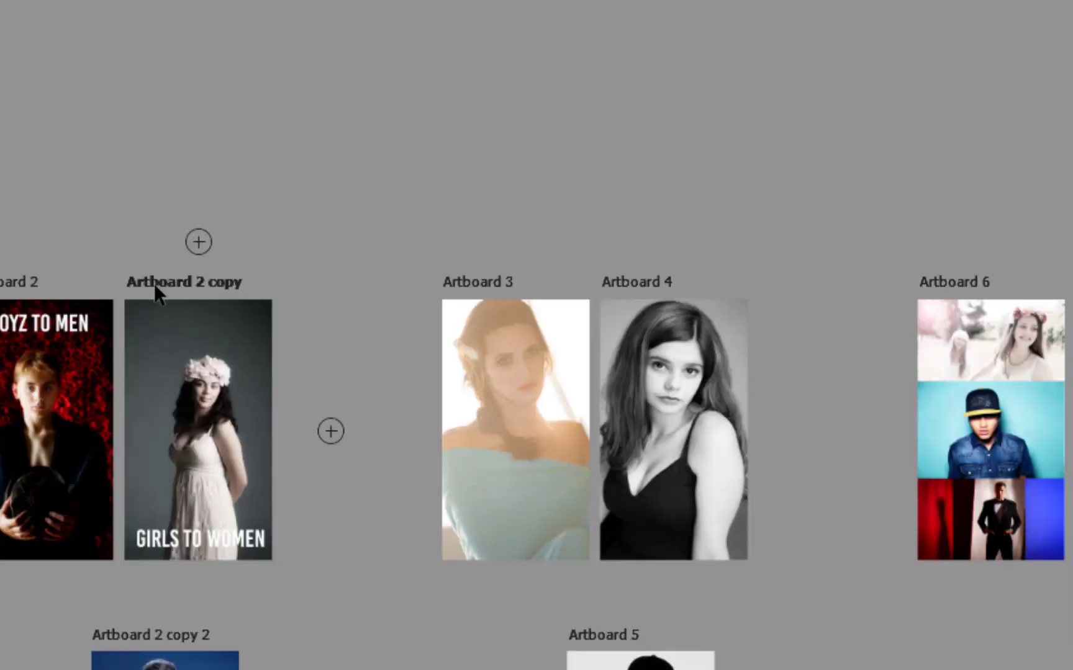
shift+click(501, 285)
shift+click(637, 284)
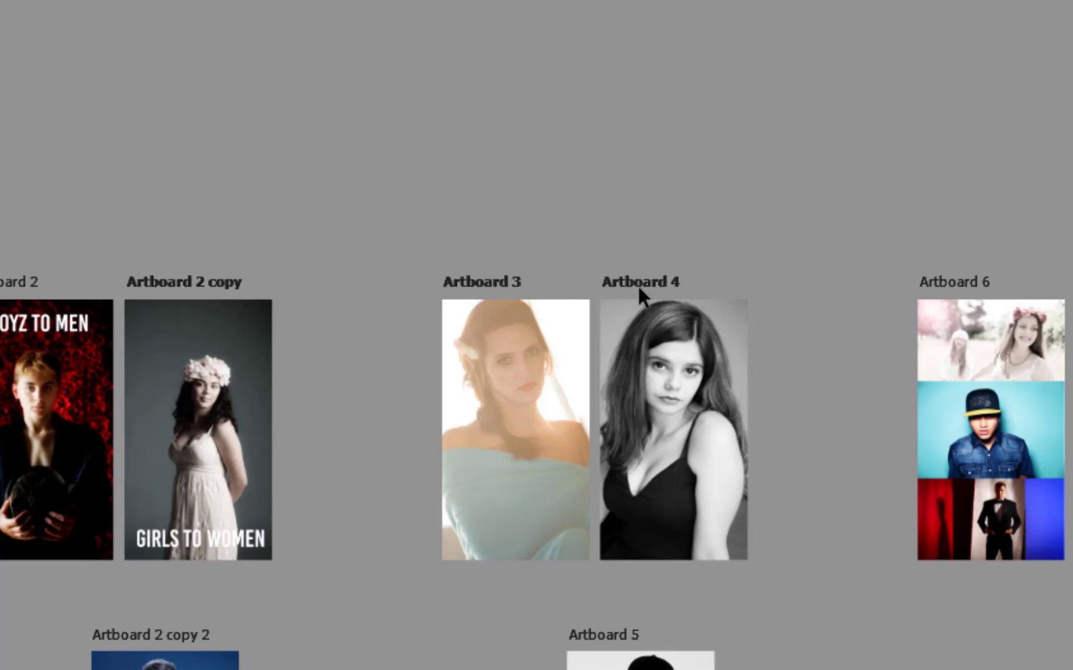
drag(638, 283, 796, 285)
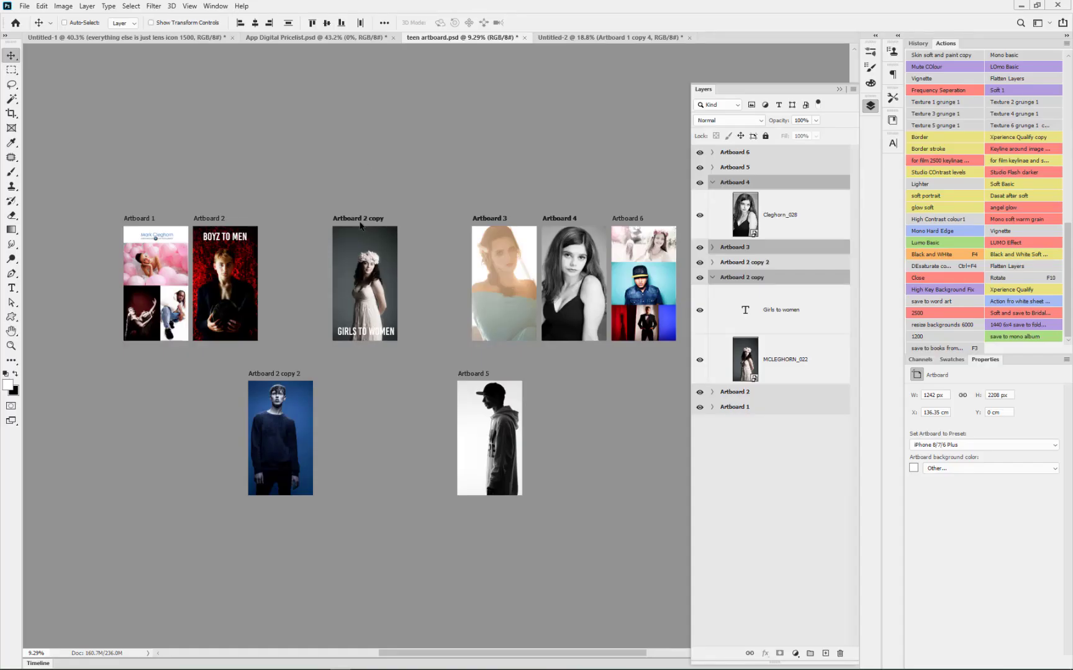
mouse_move(357, 221)
mouse_down()
mouse_move(381, 222)
mouse_move(356, 221)
mouse_up()
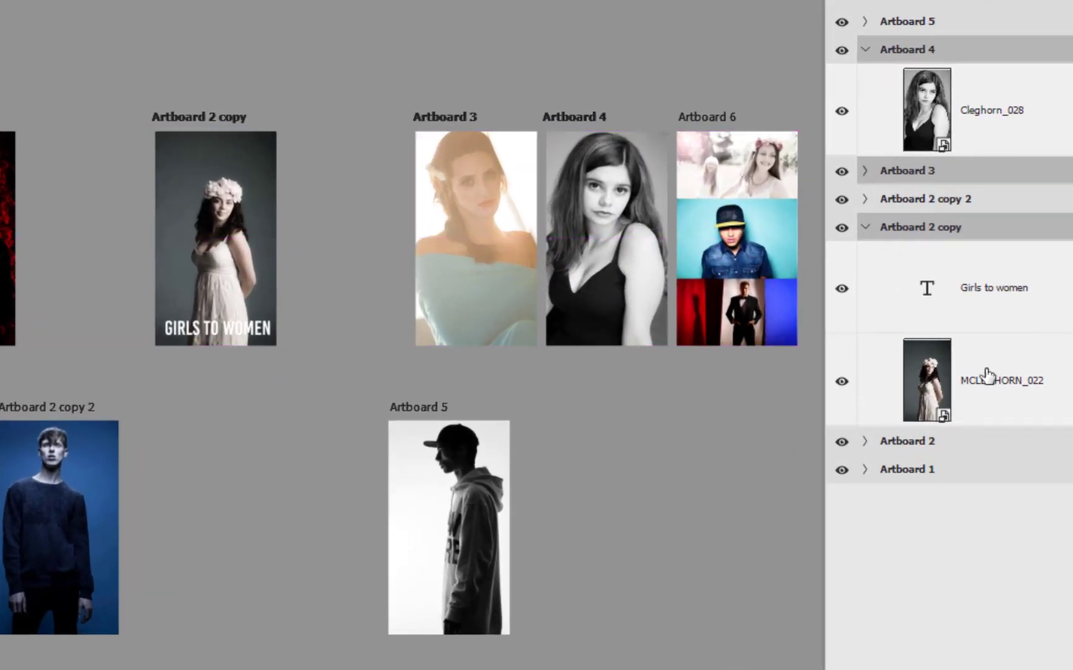
Step: Move Artboard 2 copy up against Artboard 3, and fit Artboard 2 copy 2 and Artboard 5 into the gap after Artboard 2
click(961, 443)
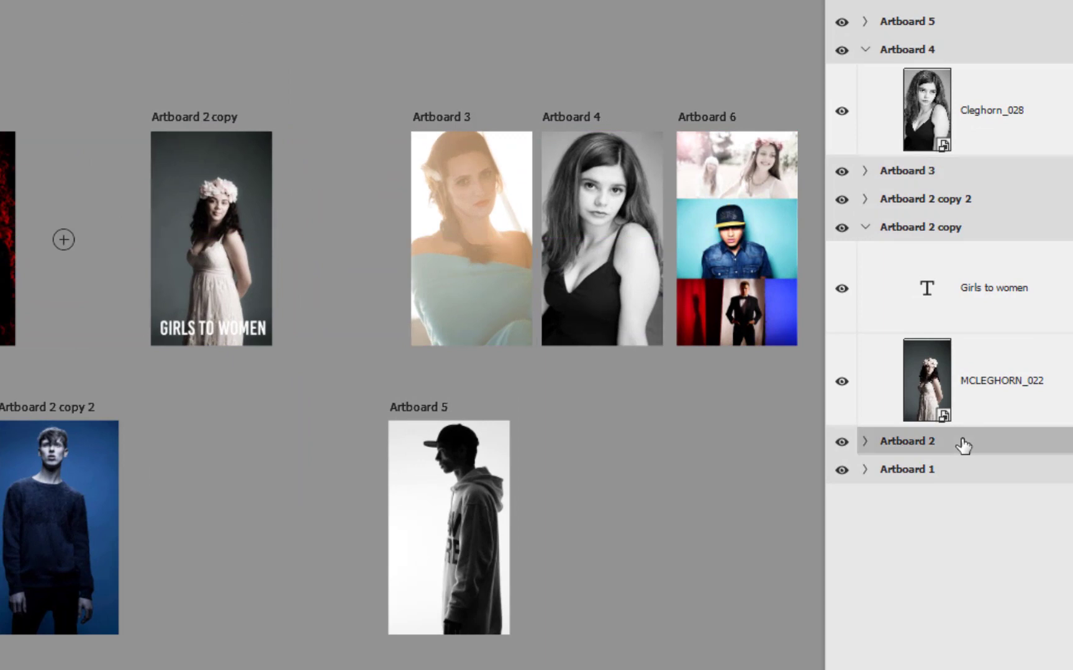
click(180, 121)
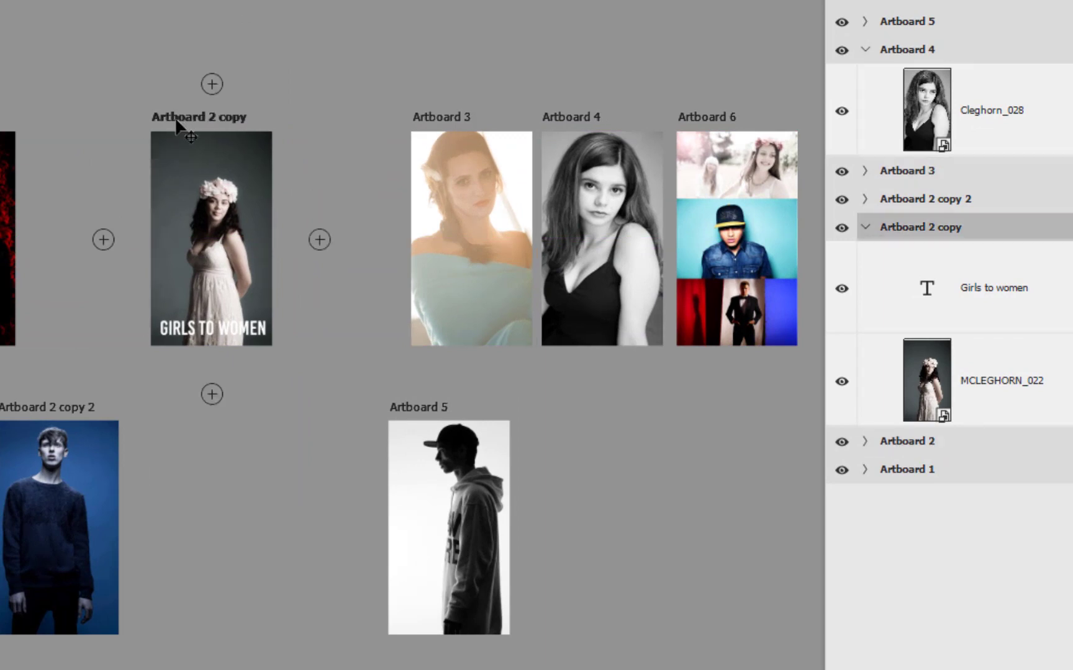
drag(177, 123, 304, 124)
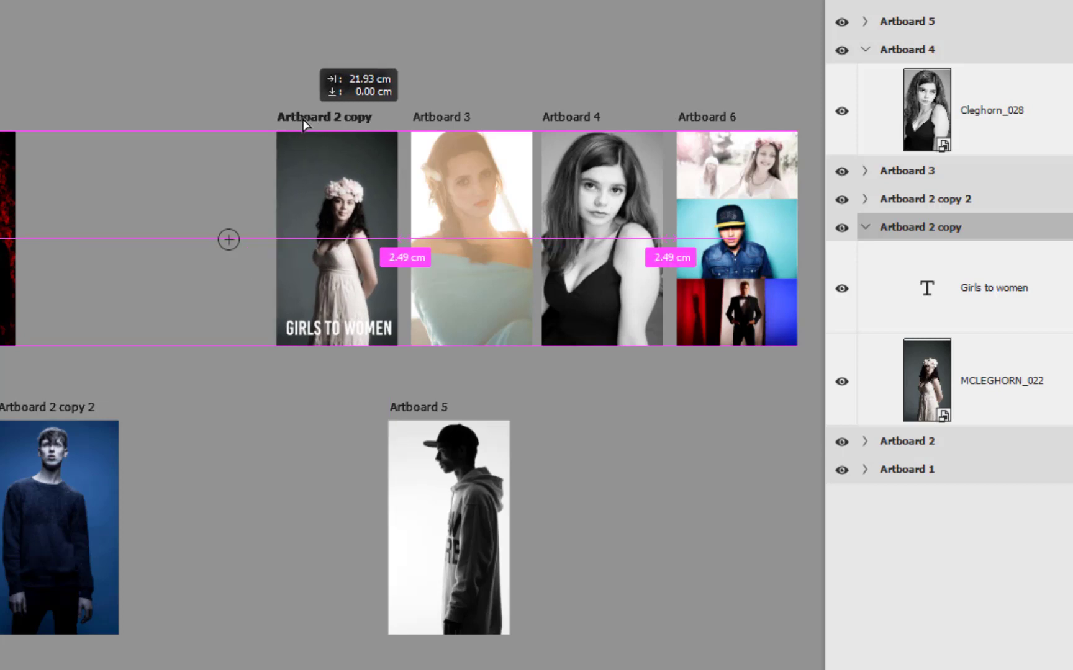
drag(304, 124, 304, 124)
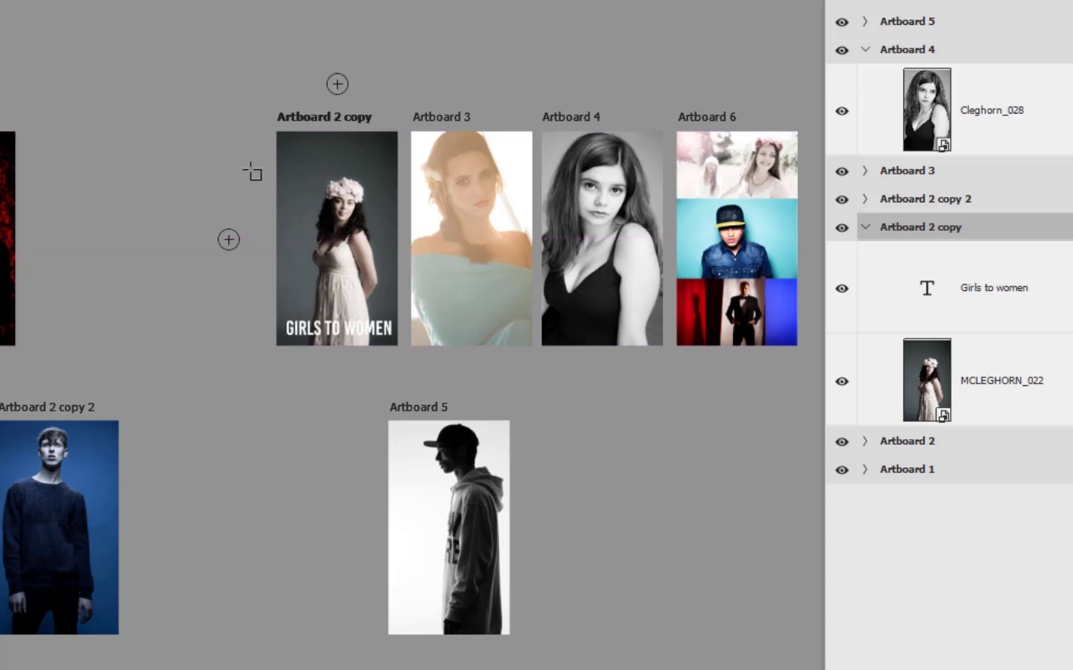
drag(65, 405, 98, 128)
drag(419, 405, 184, 133)
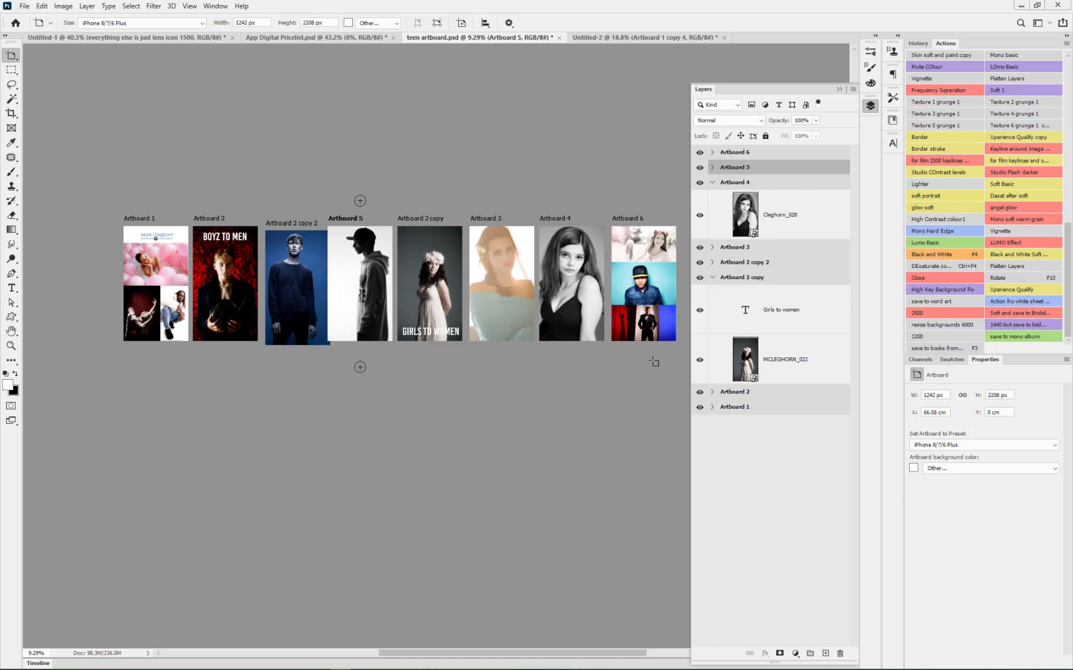
Step: Select all artboards, align their top edges and distribute them horizontally
click(764, 156)
key(v)
shift+click(783, 411)
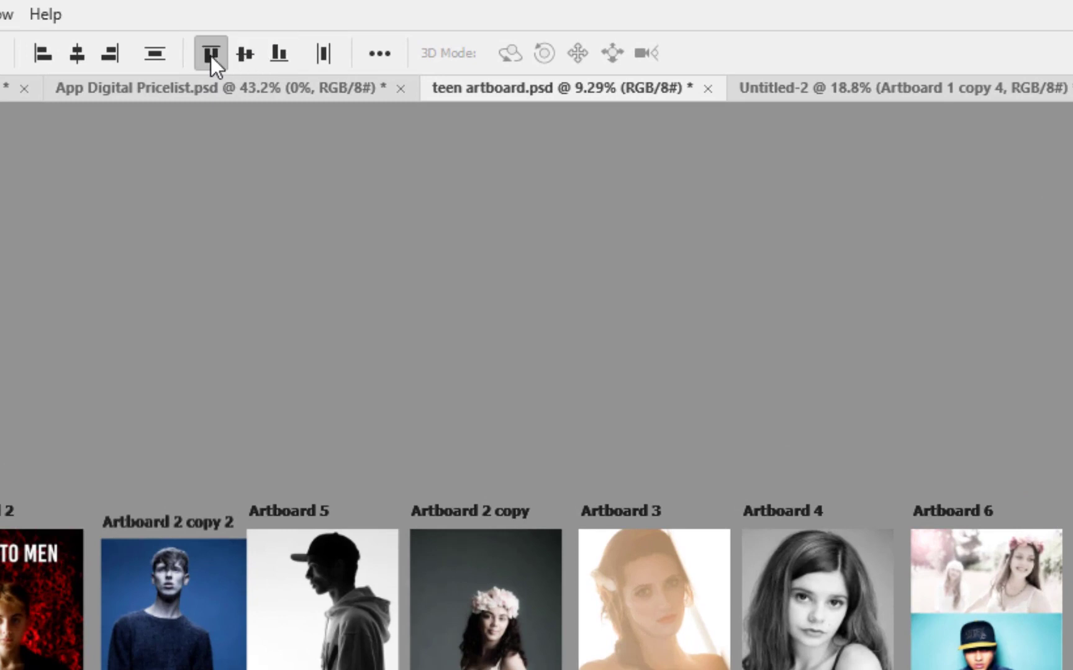
click(210, 54)
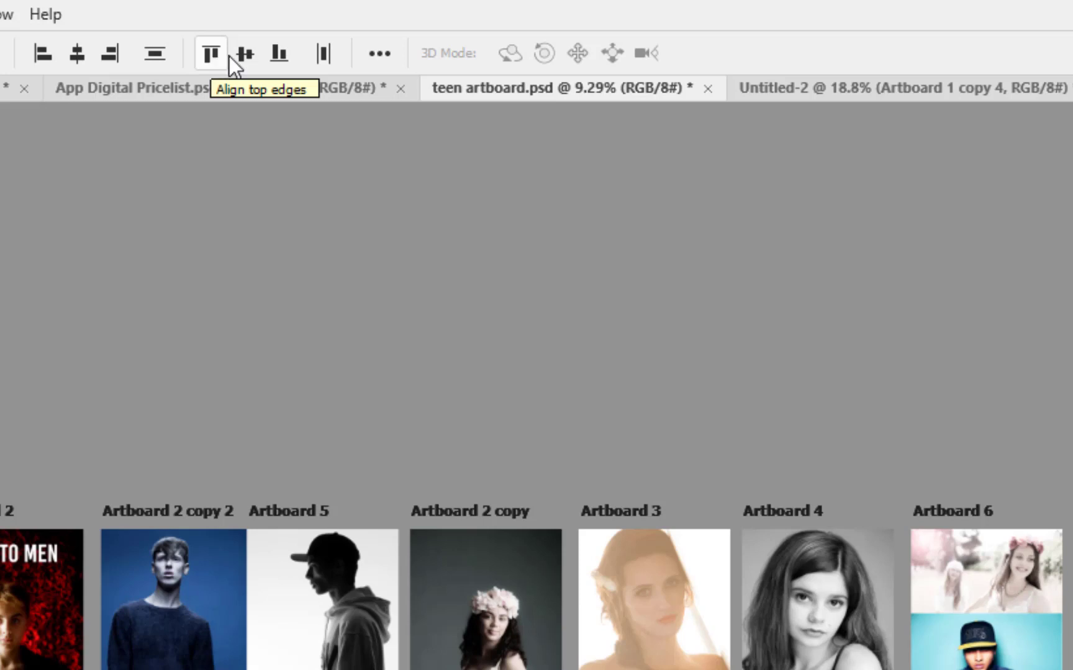
click(322, 57)
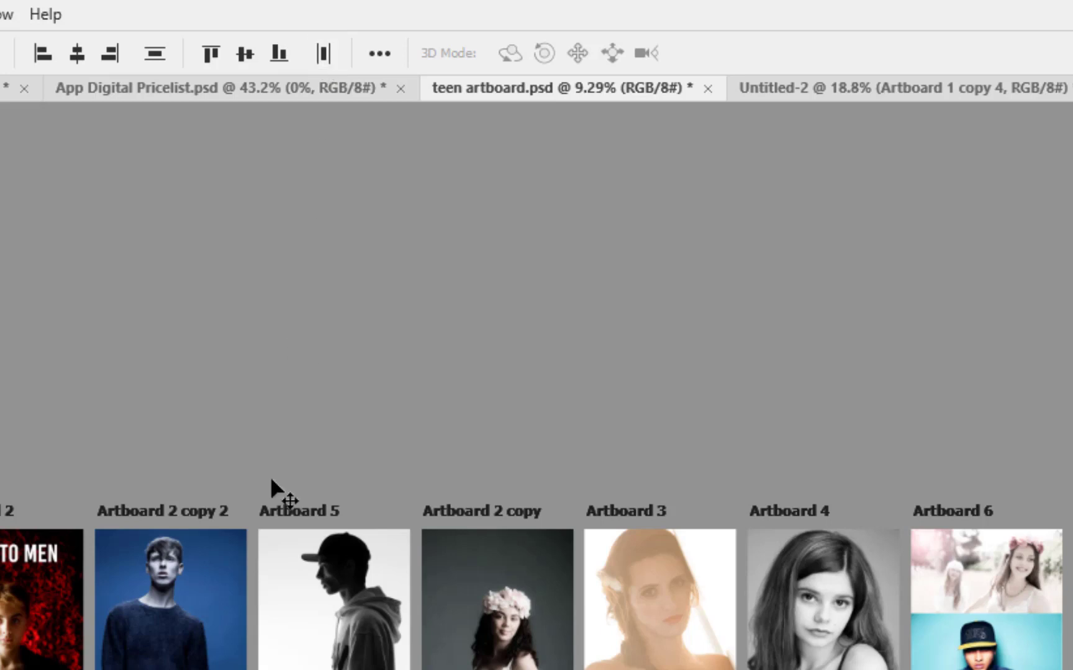
Step: Add a new blank artboard directly below Artboard 5 with the Artboard tool
key(shift+v)
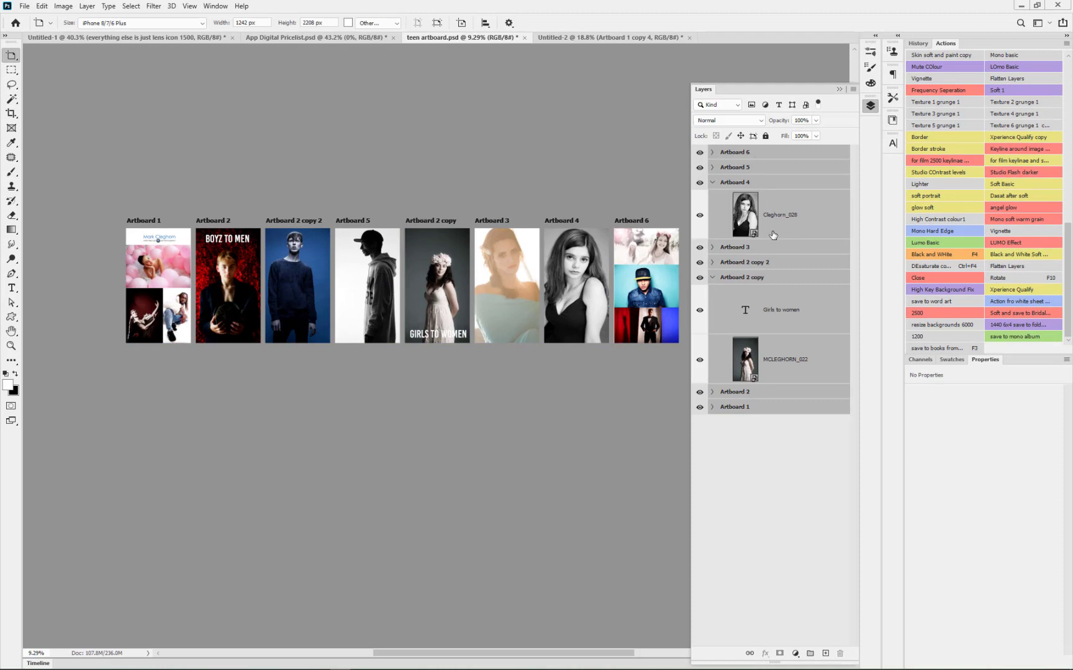
click(772, 167)
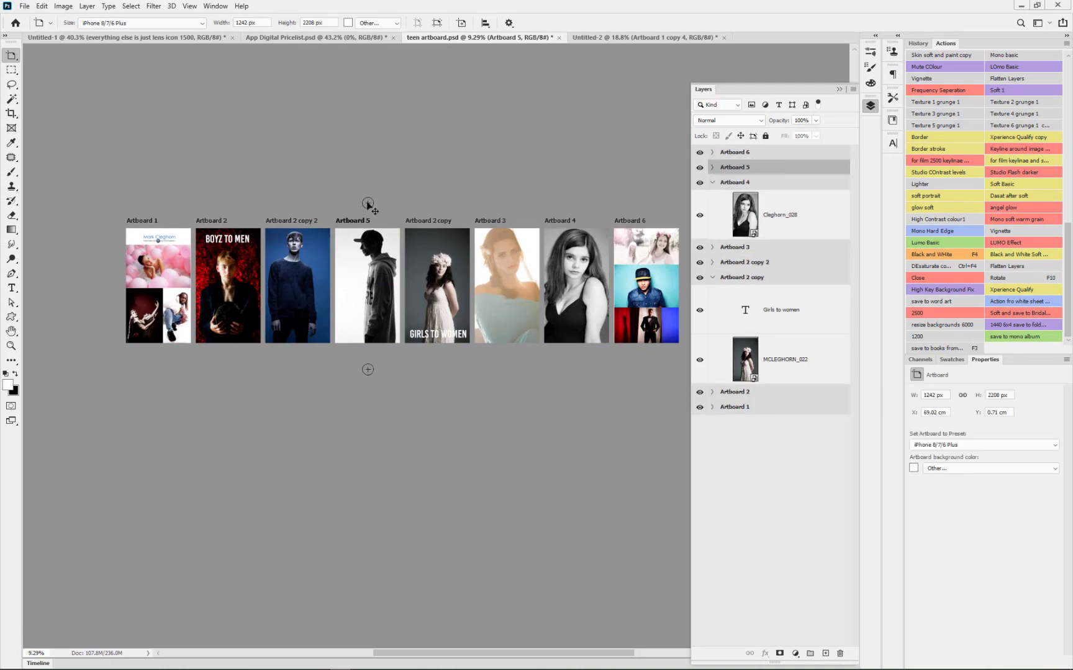
click(367, 370)
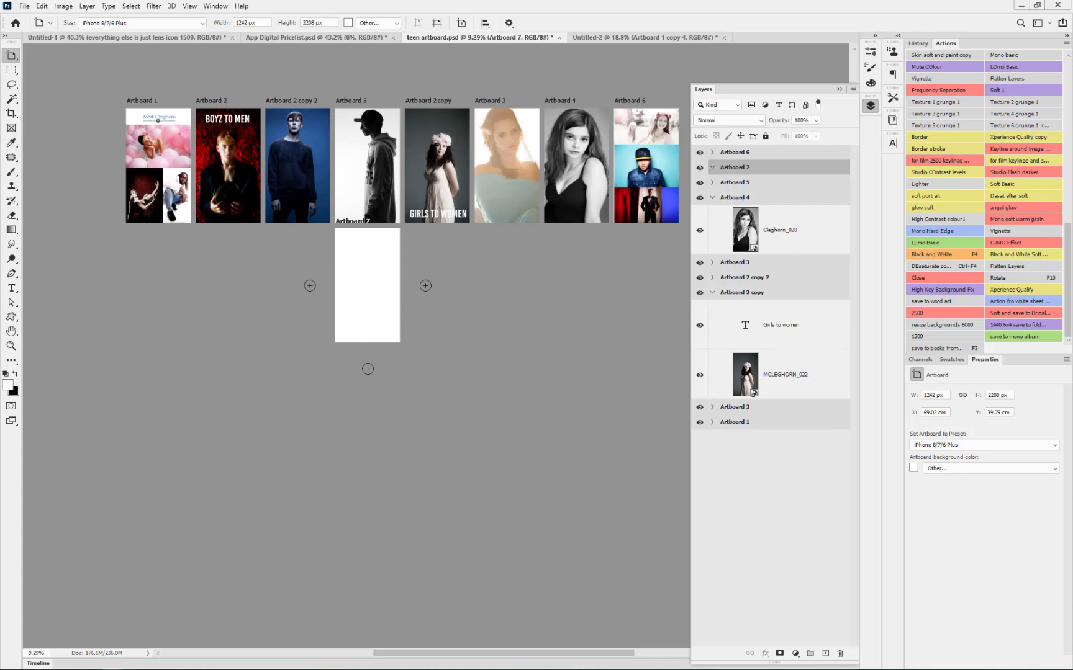
Step: Place the MCLEGHORN_005 image on Artboard 7, enlarged to about 69.81% and repositioned to fill the artboard
drag(514, 290, 374, 293)
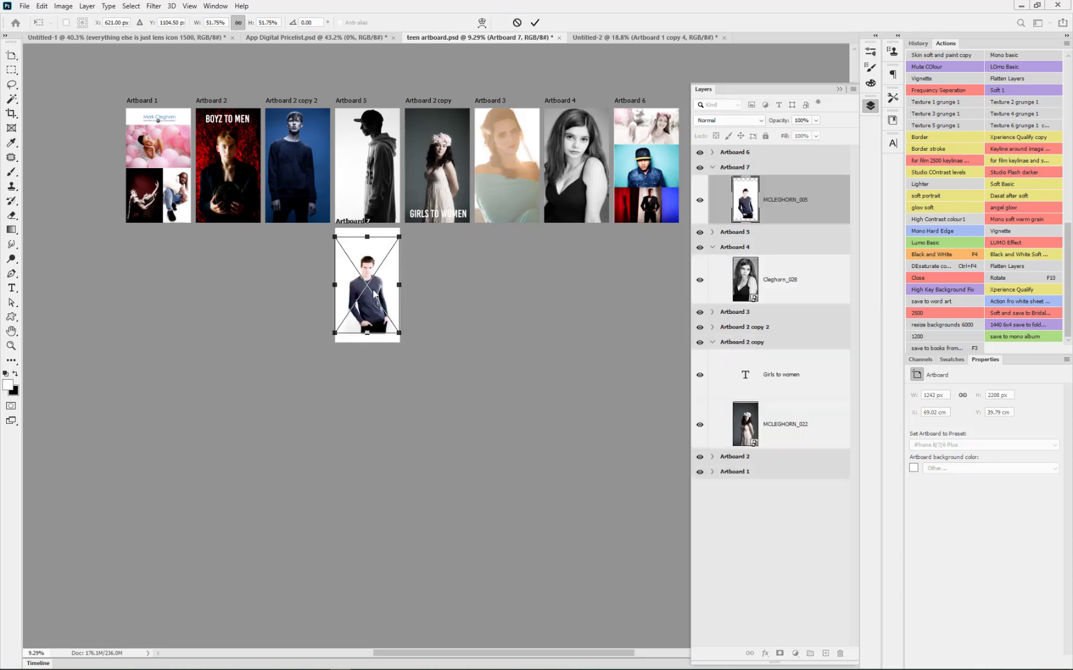
drag(398, 332, 409, 354)
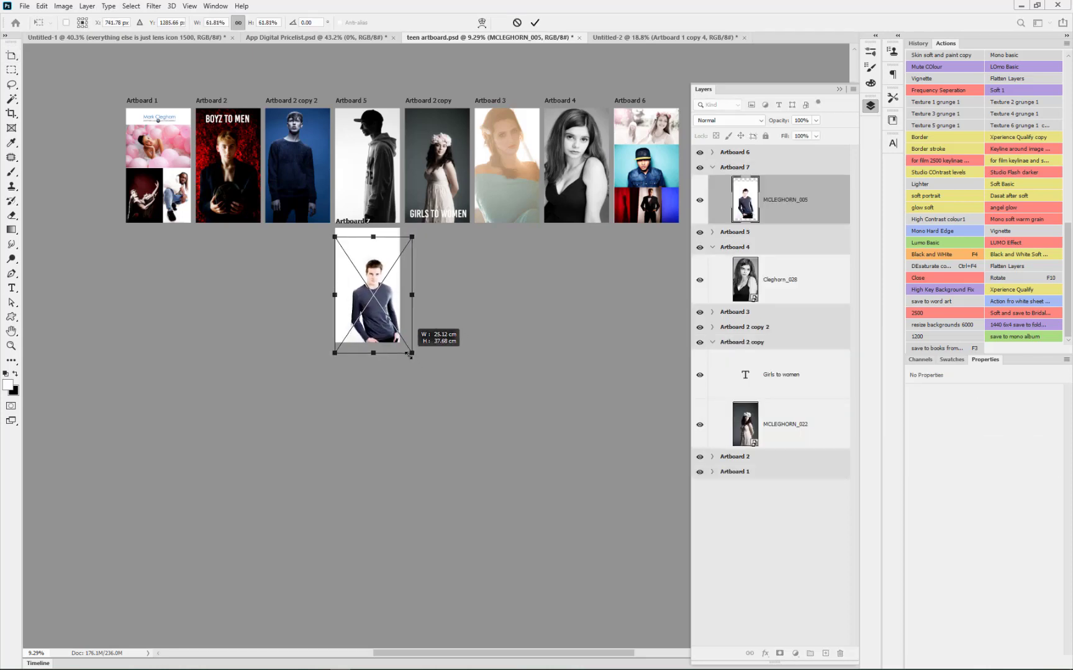
mouse_move(335, 237)
mouse_down()
mouse_move(322, 210)
mouse_move(324, 222)
mouse_up()
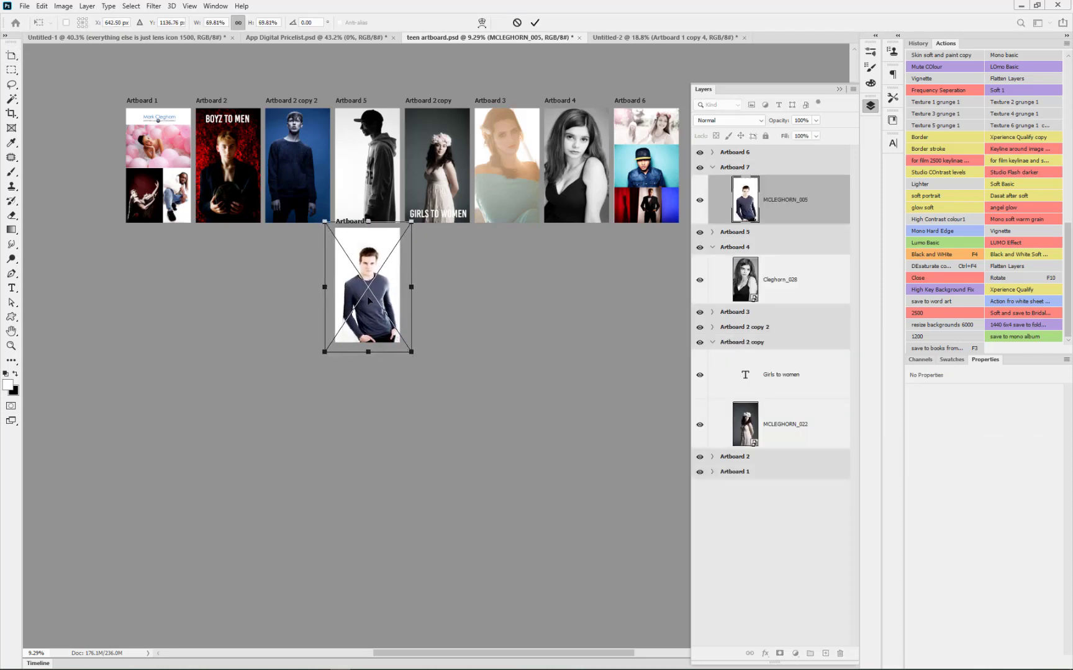
drag(368, 300, 365, 294)
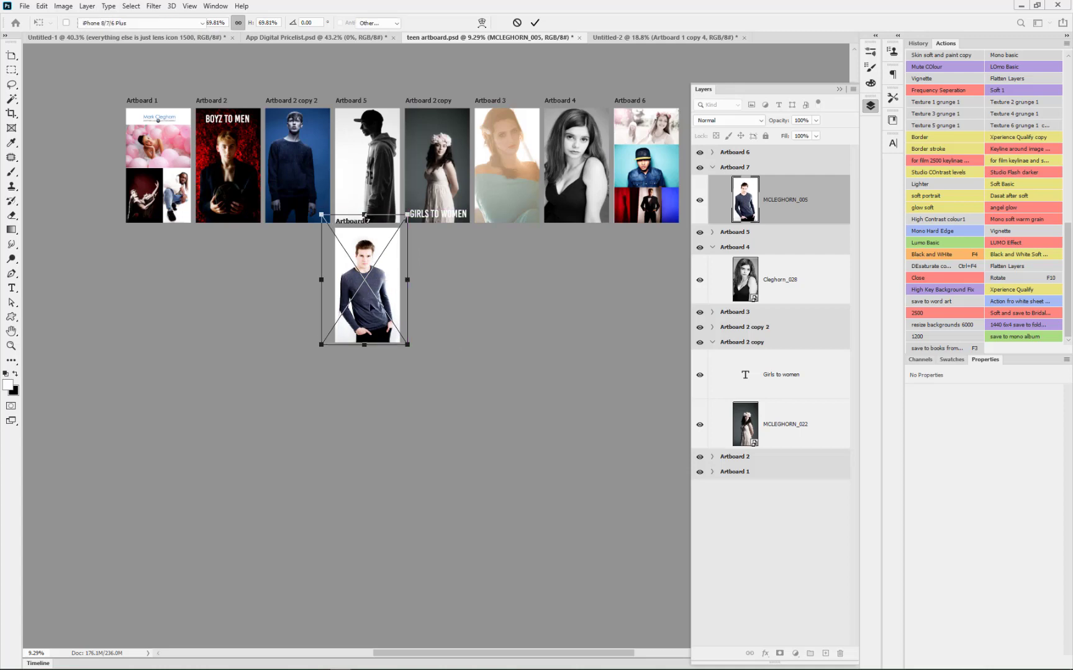
key(Return)
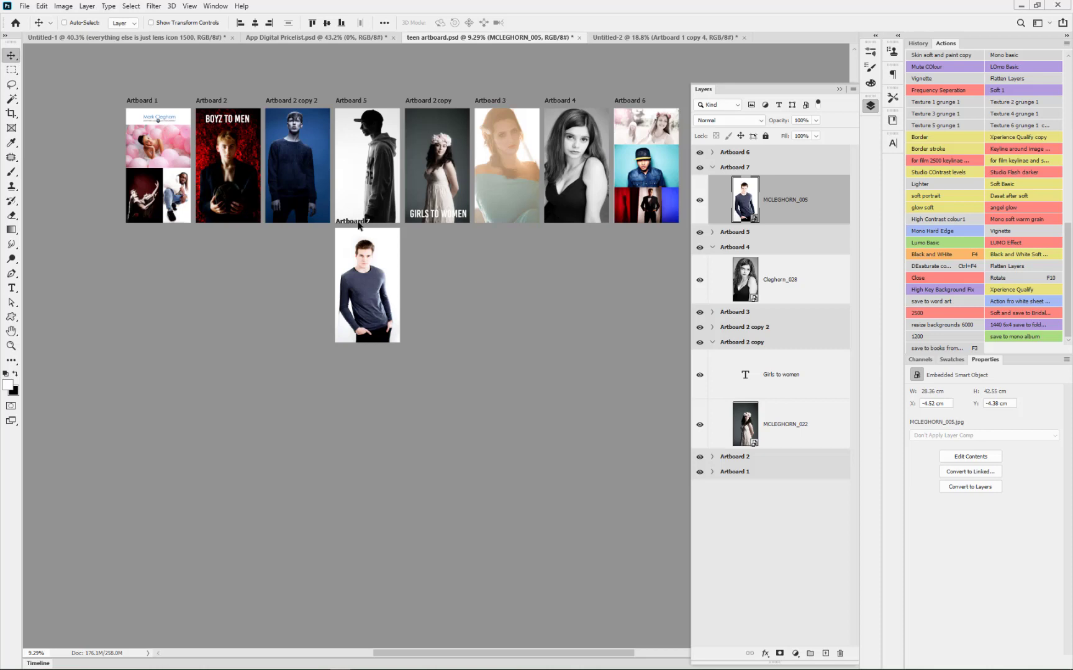
Step: Move Artboard 7 into the row between Artboard 2 copy 2 and Artboard 5, and distribute all artboards horizontally
drag(358, 225, 321, 107)
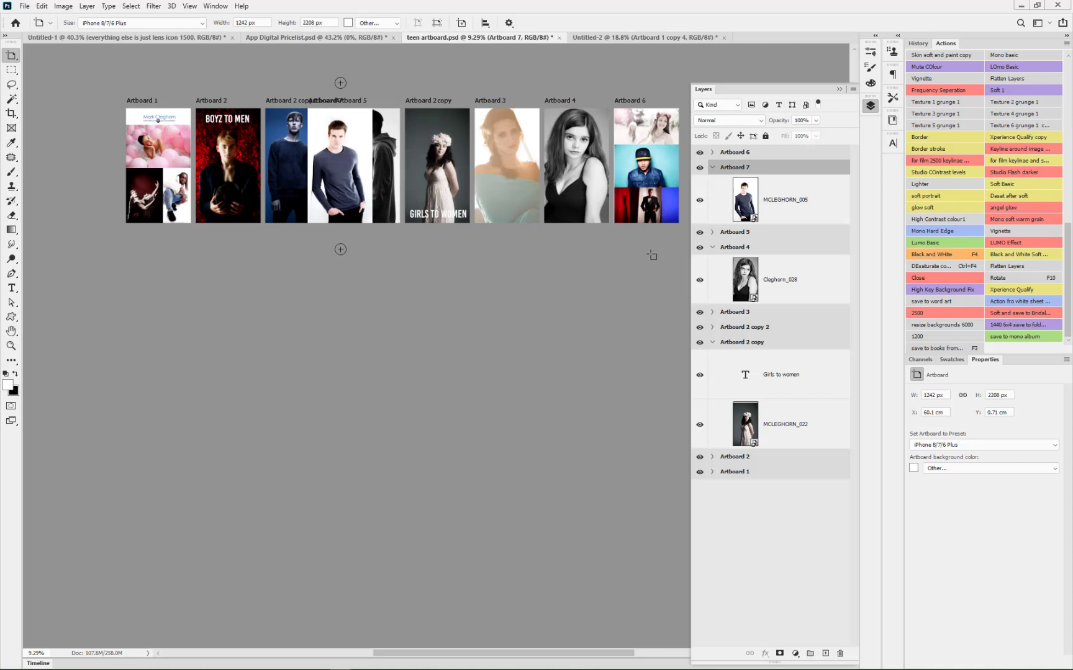
key(v)
shift+click(791, 474)
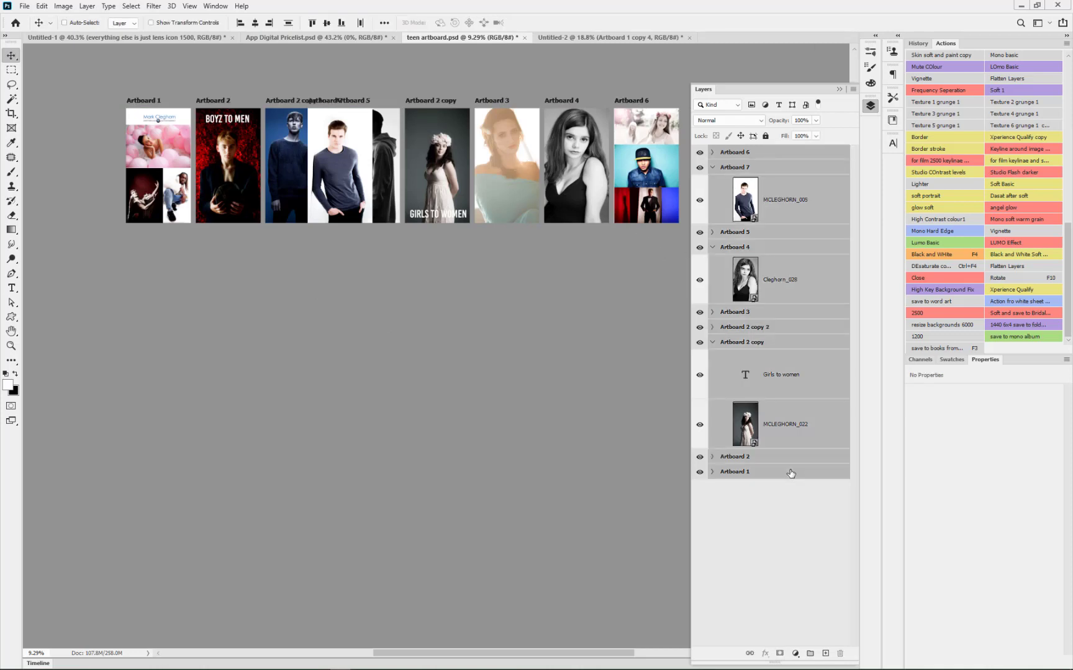
click(361, 23)
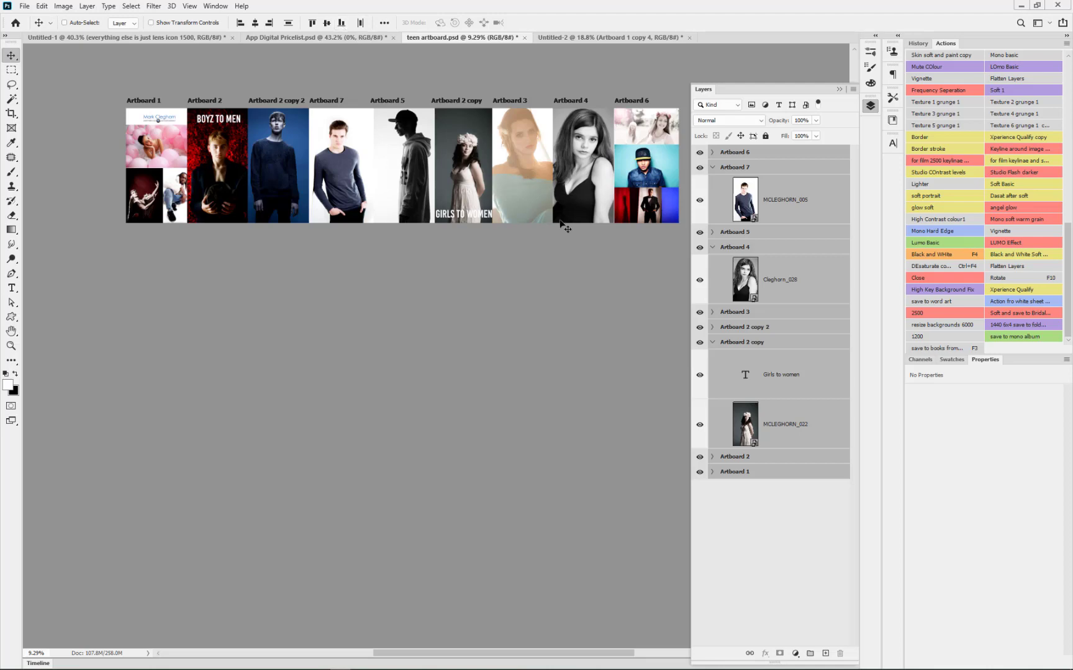
Step: Save the teen artboard document
scroll(562, 227, up, 2)
drag(396, 226, 614, 402)
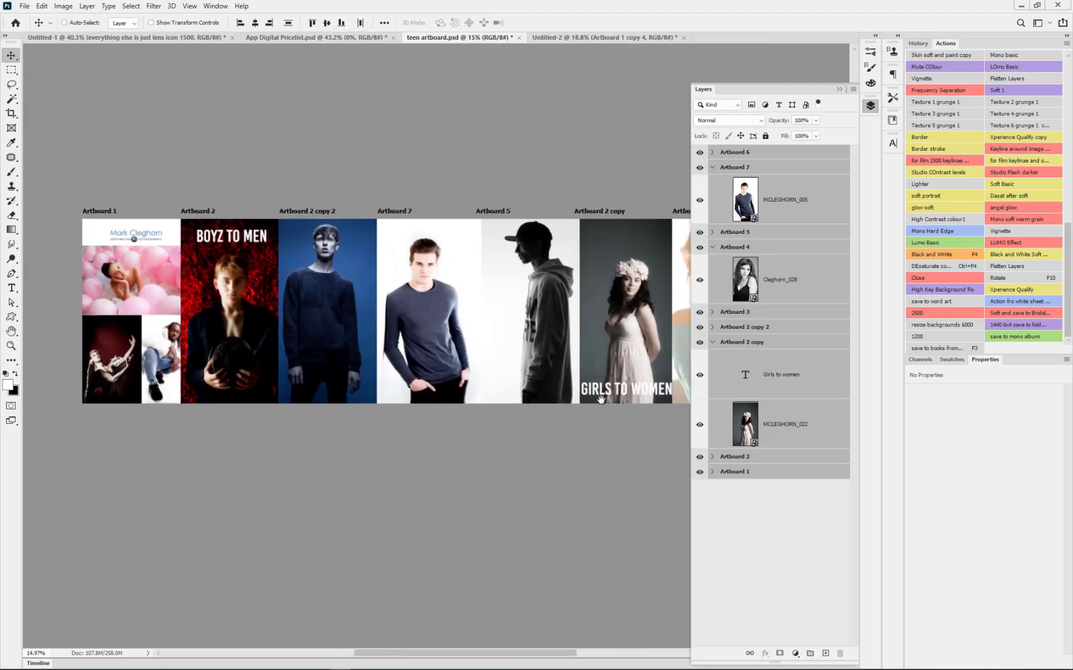
click(25, 7)
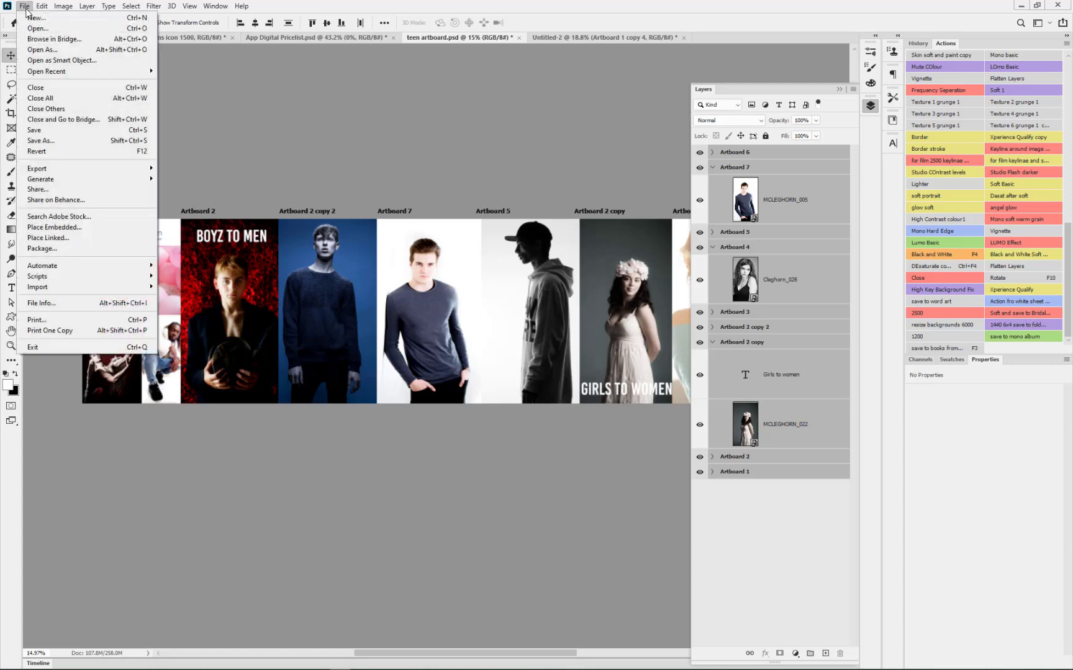
click(34, 130)
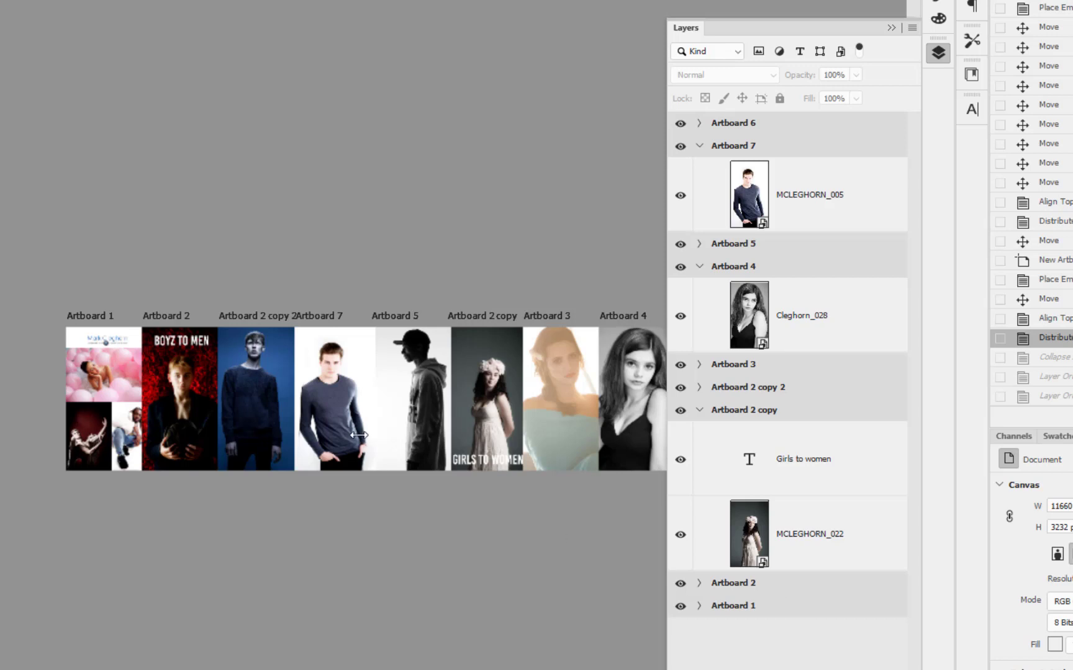
Step: Collapse all artboard groups in the layer list
scroll(388, 395, up, 2)
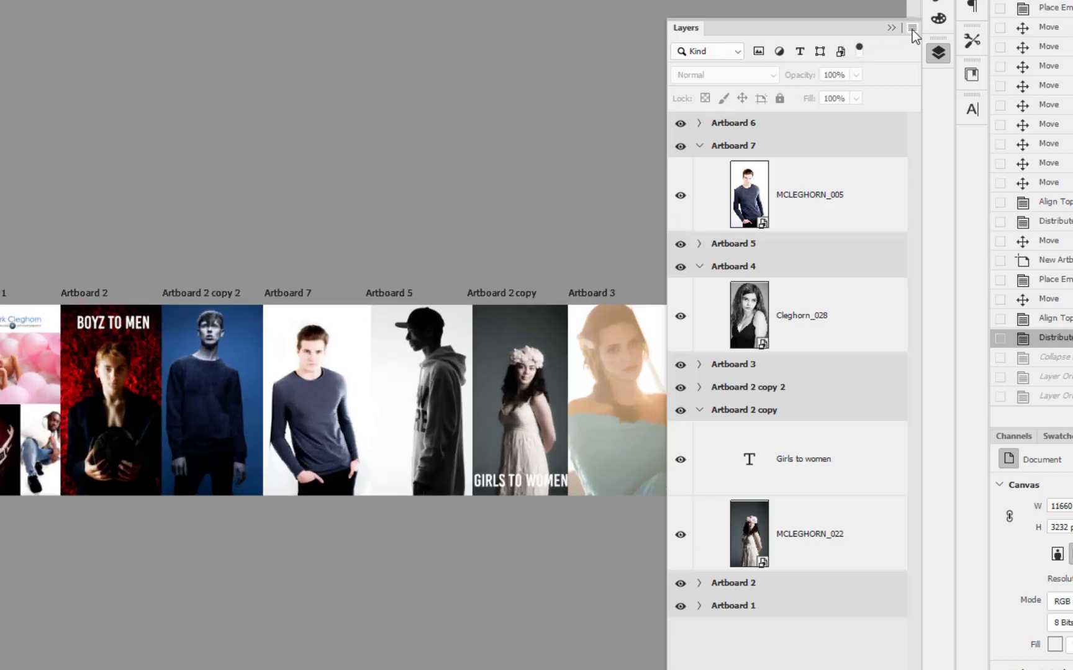
click(912, 29)
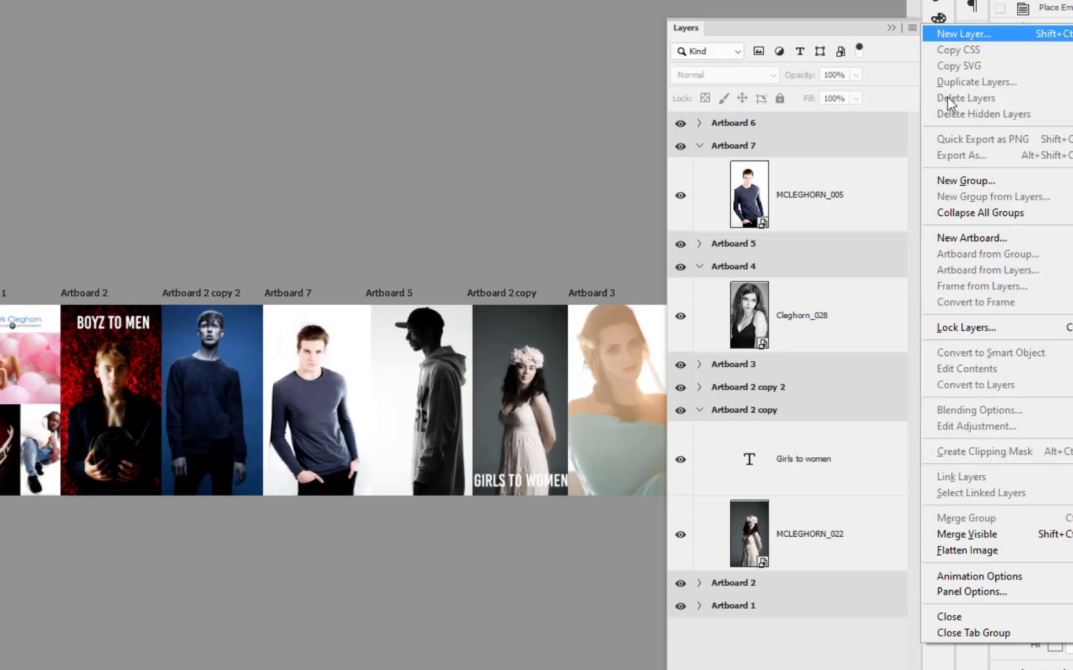
click(955, 212)
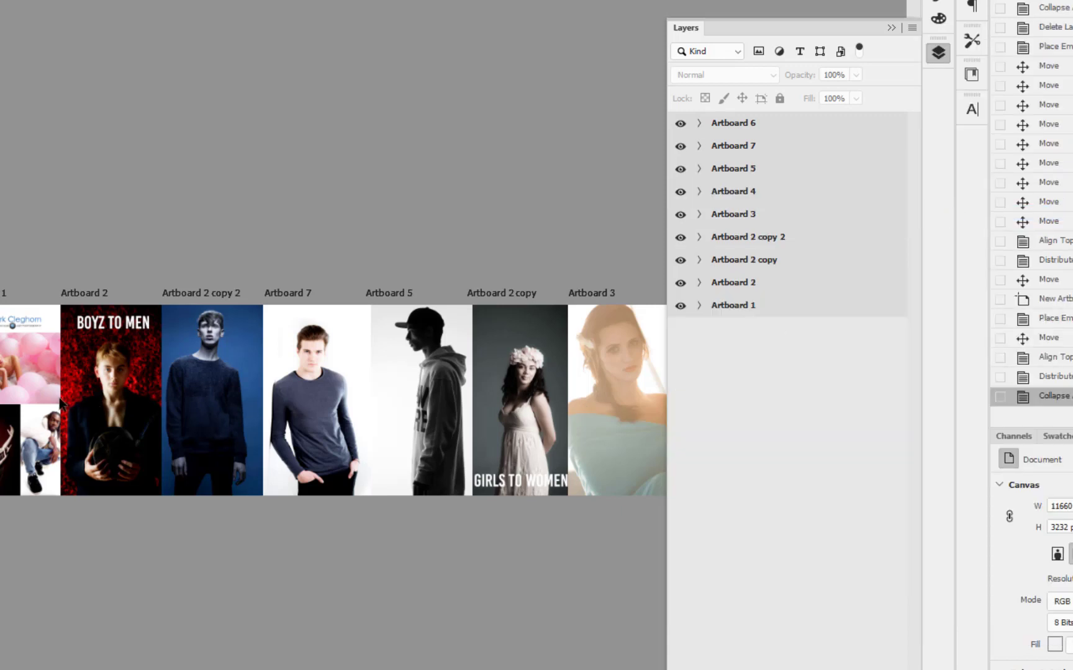
Step: Toggle the visibility of Artboard 1, Artboard 2 and Artboard 2 copy off and on to check their stacking order
click(680, 307)
click(681, 309)
click(680, 283)
click(680, 284)
click(681, 262)
click(681, 264)
Step: Reorder the layer list so Artboard 2 copy 2, Artboard 7 and Artboard 5 stack upward between Artboard 2 and Artboard 2 copy
drag(831, 241, 797, 250)
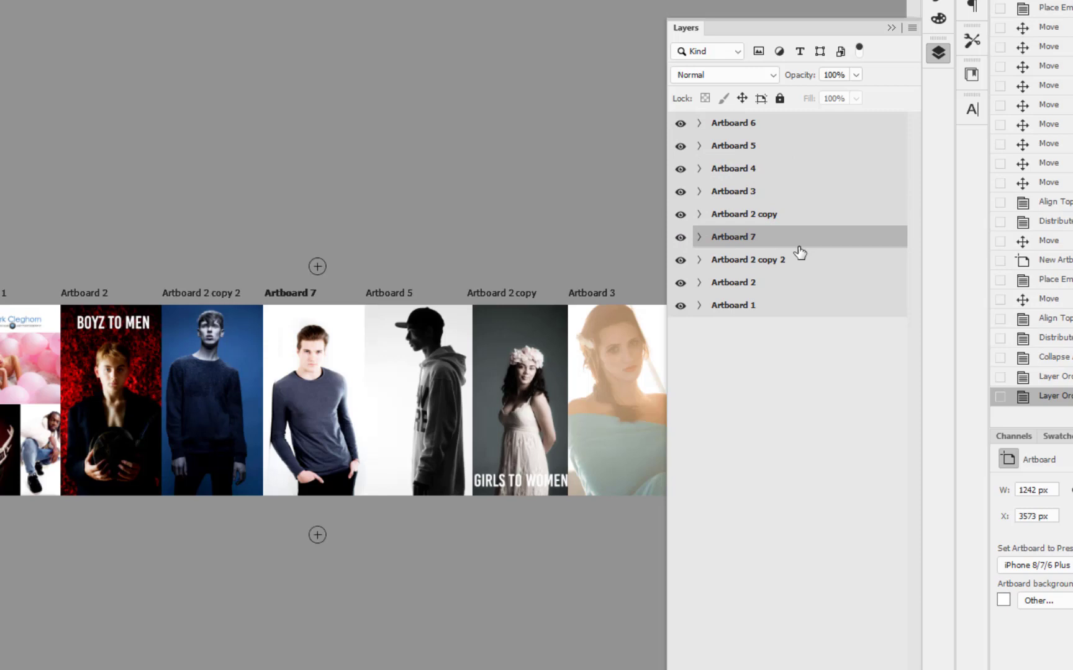
drag(795, 147, 795, 224)
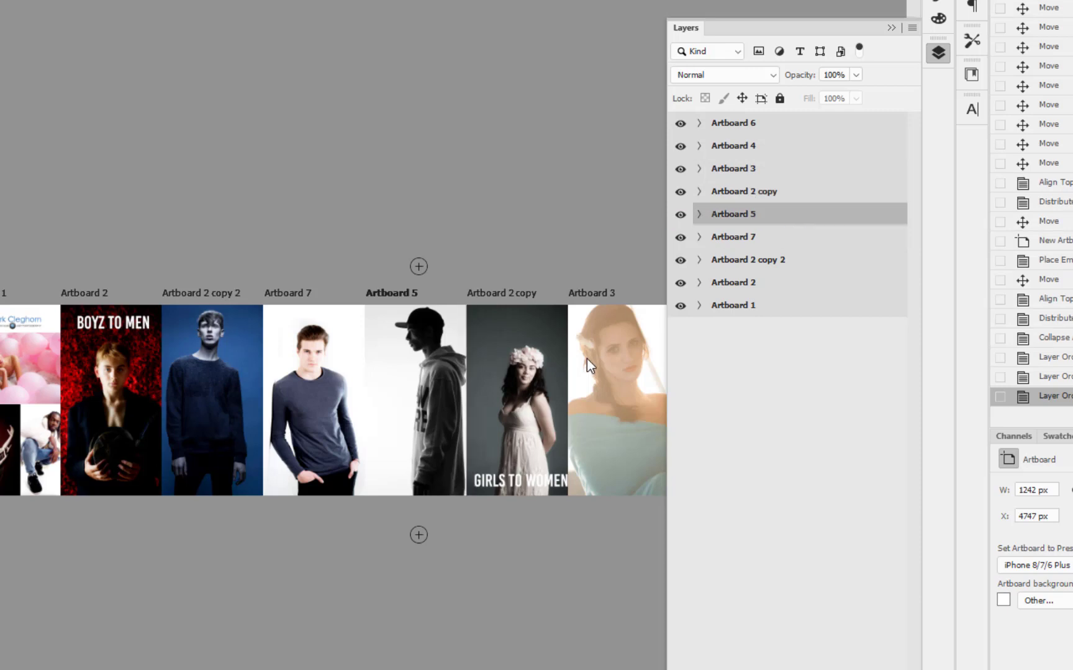
scroll(579, 379, up, 1)
drag(565, 366, 199, 354)
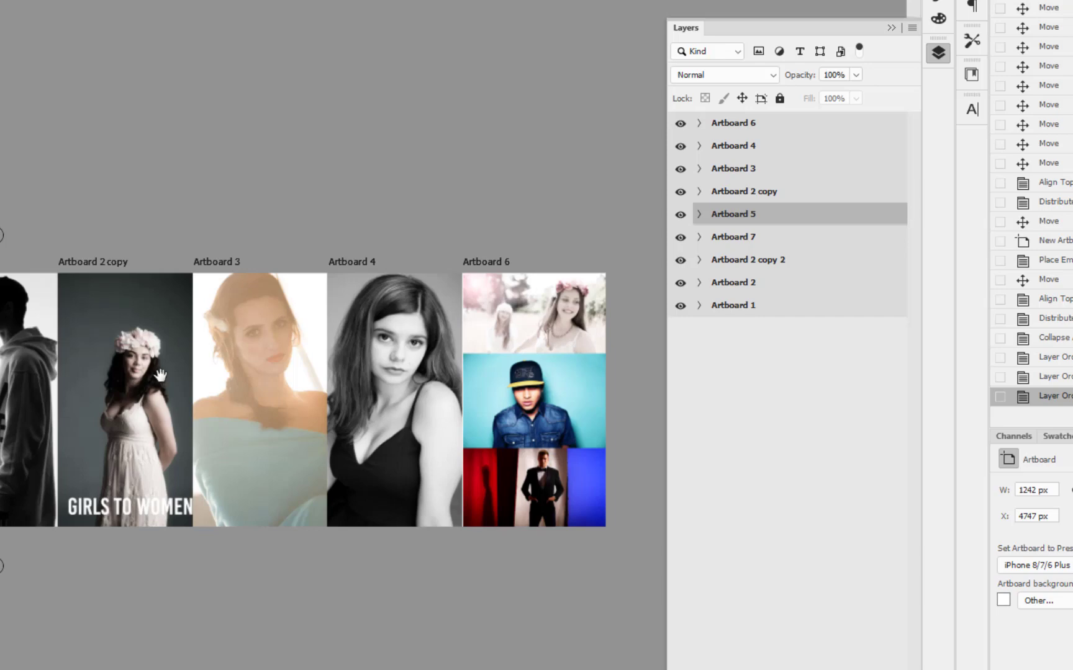
drag(160, 375, 593, 396)
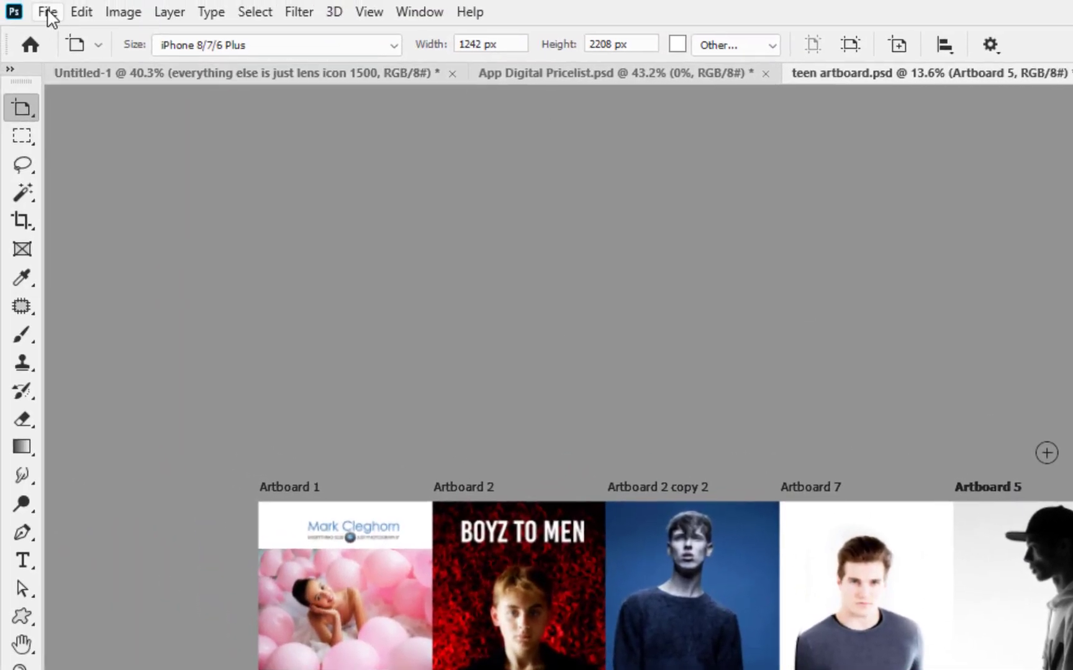
click(49, 14)
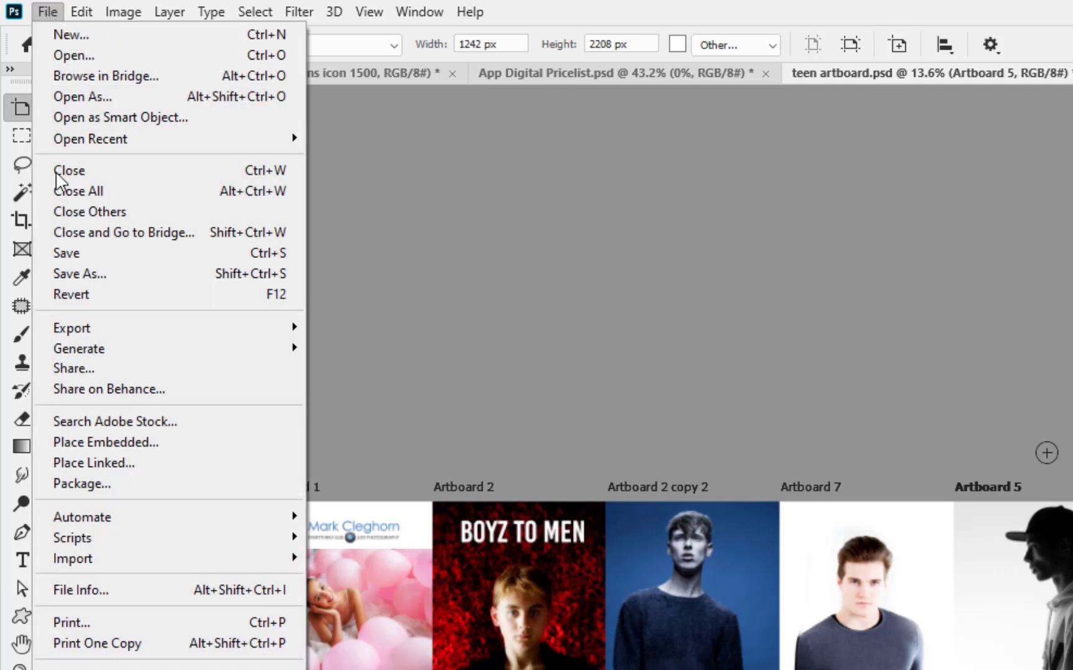
mouse_move(73, 328)
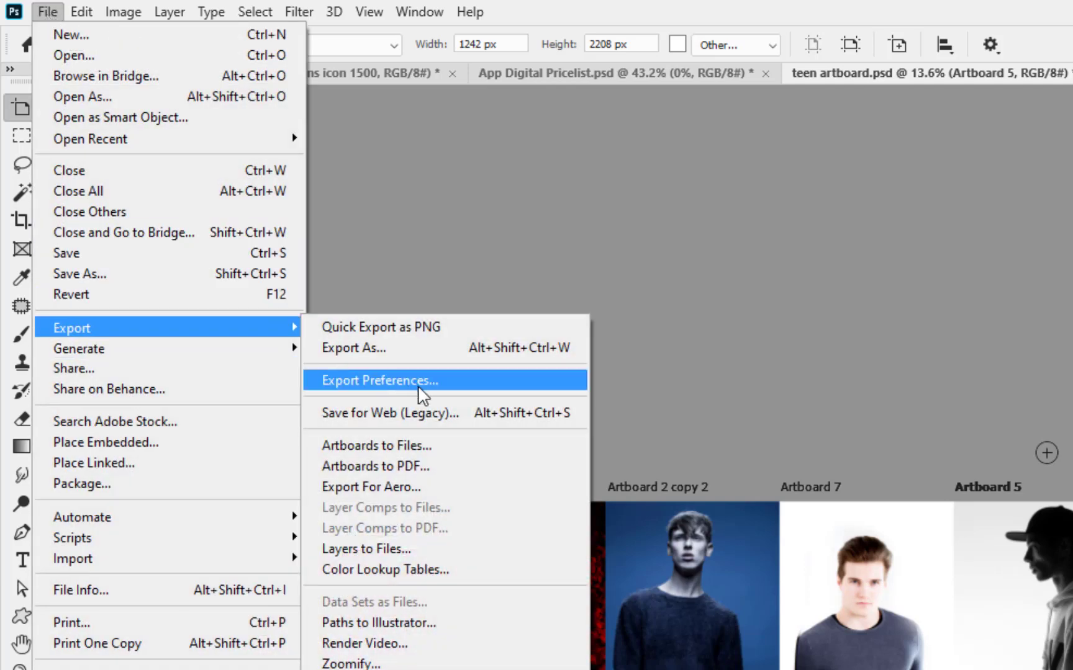
click(396, 467)
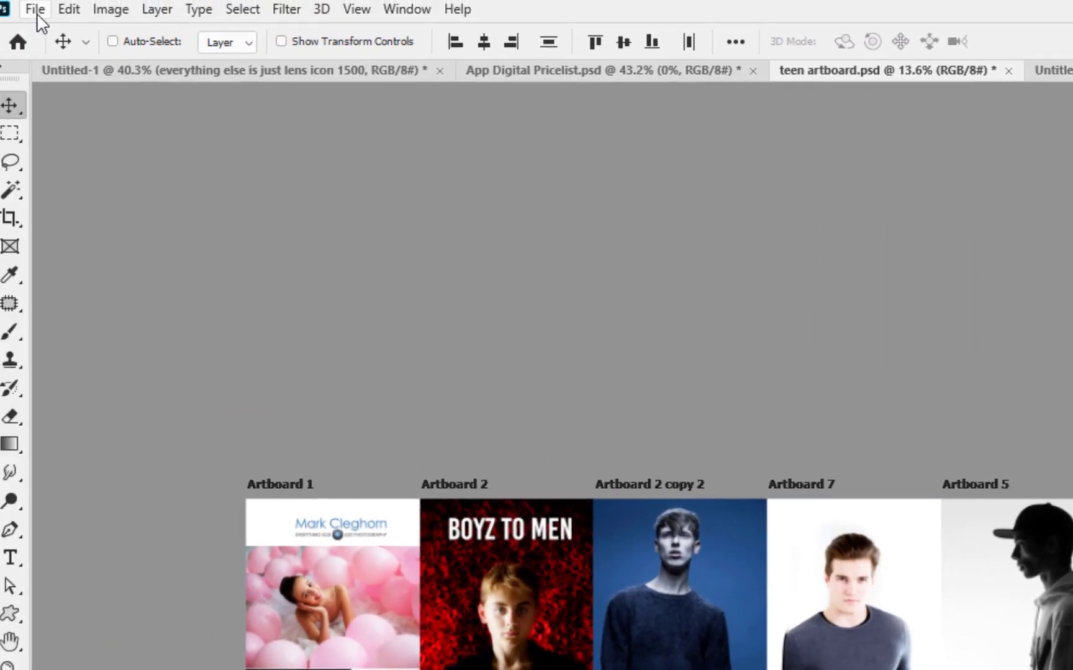
Step: Export the selected artboards to a multi-page PDF with the file name prefix "teen artboard 2020"
click(49, 13)
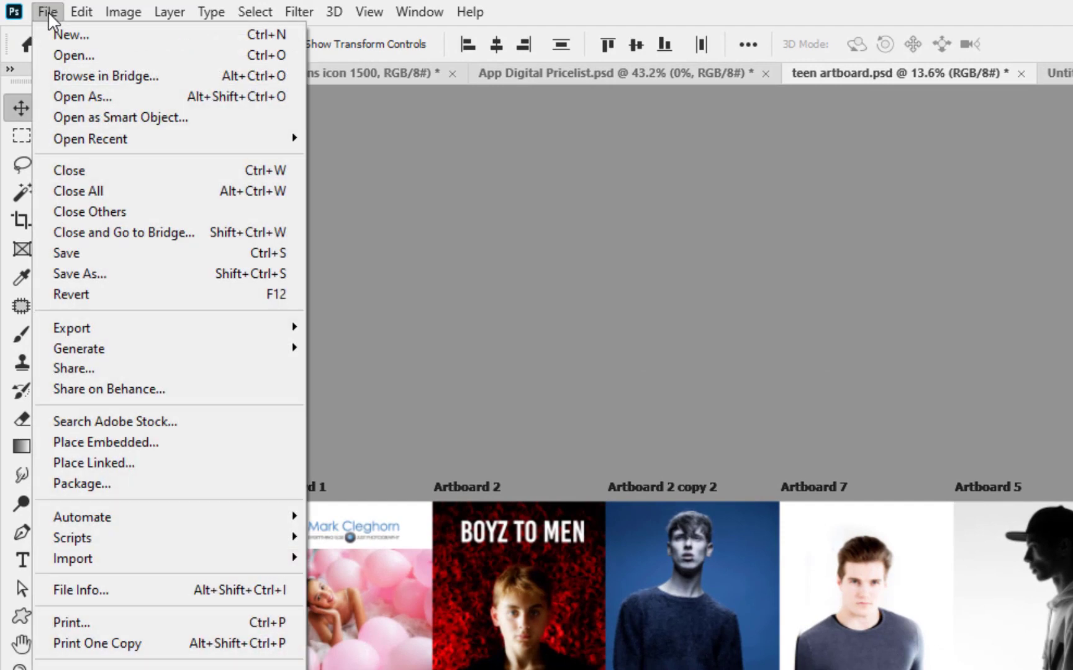
mouse_move(62, 335)
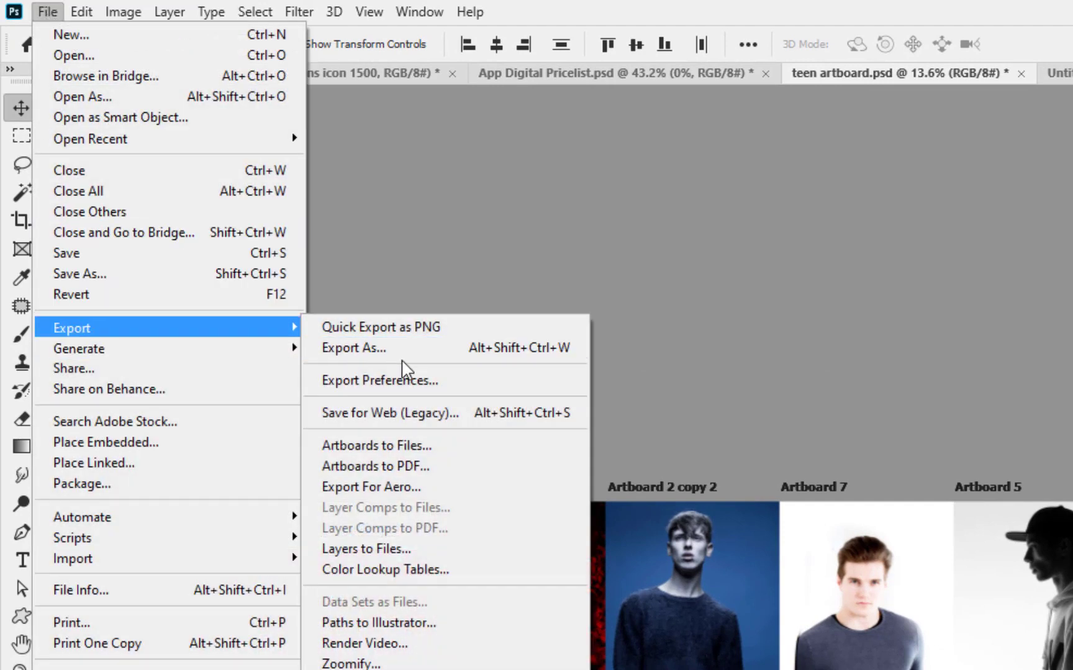
click(415, 470)
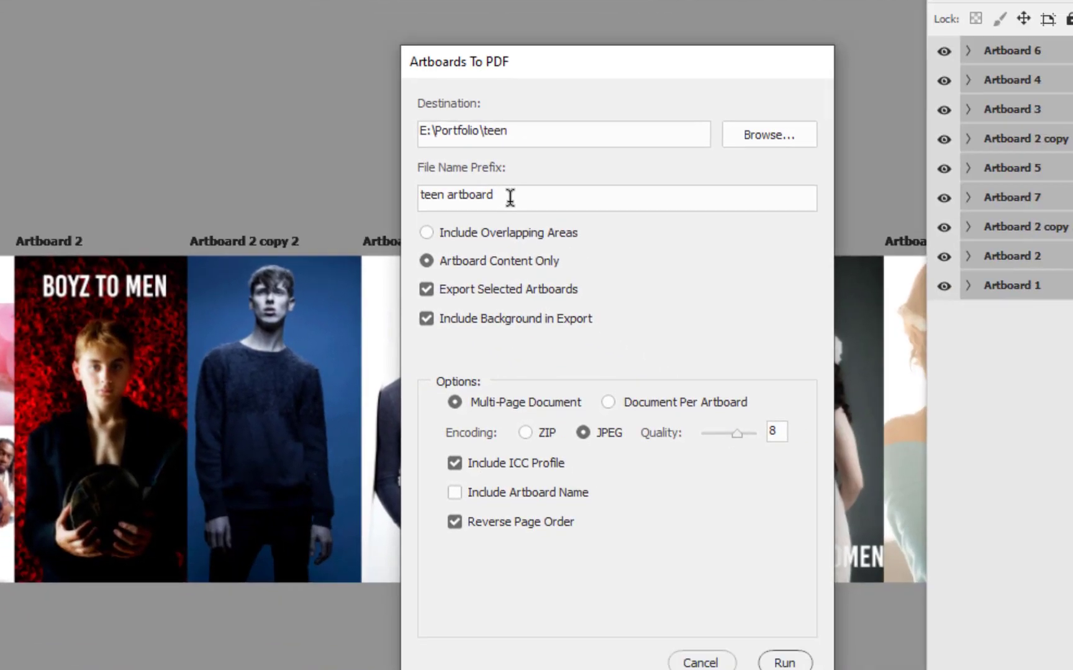
click(874, 392)
text(20202)
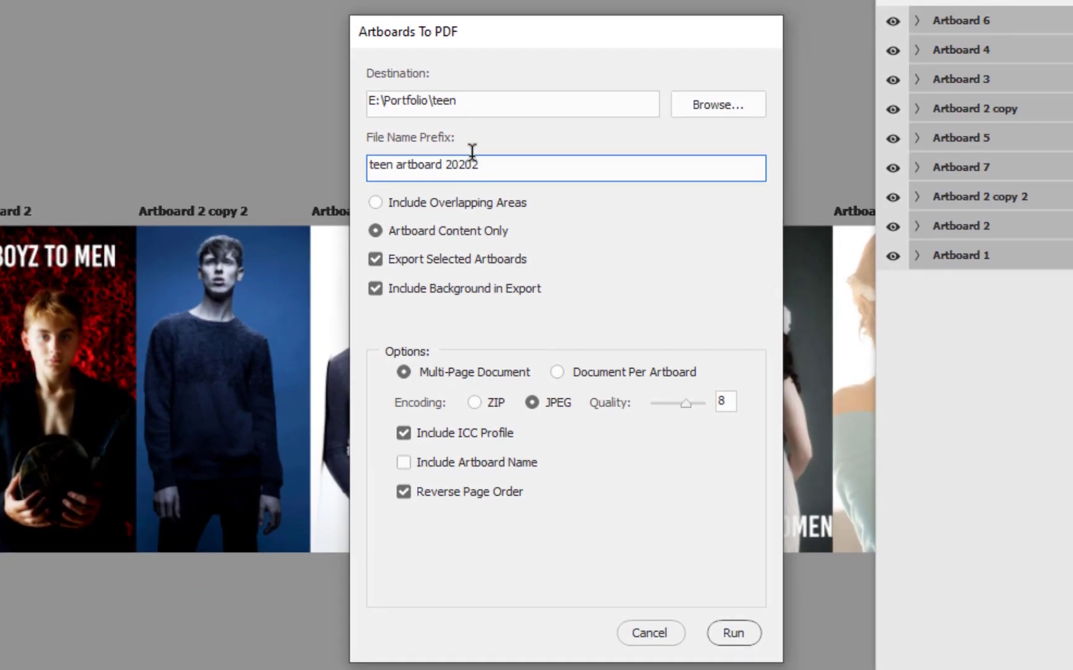
key(BackSpace)
click(741, 636)
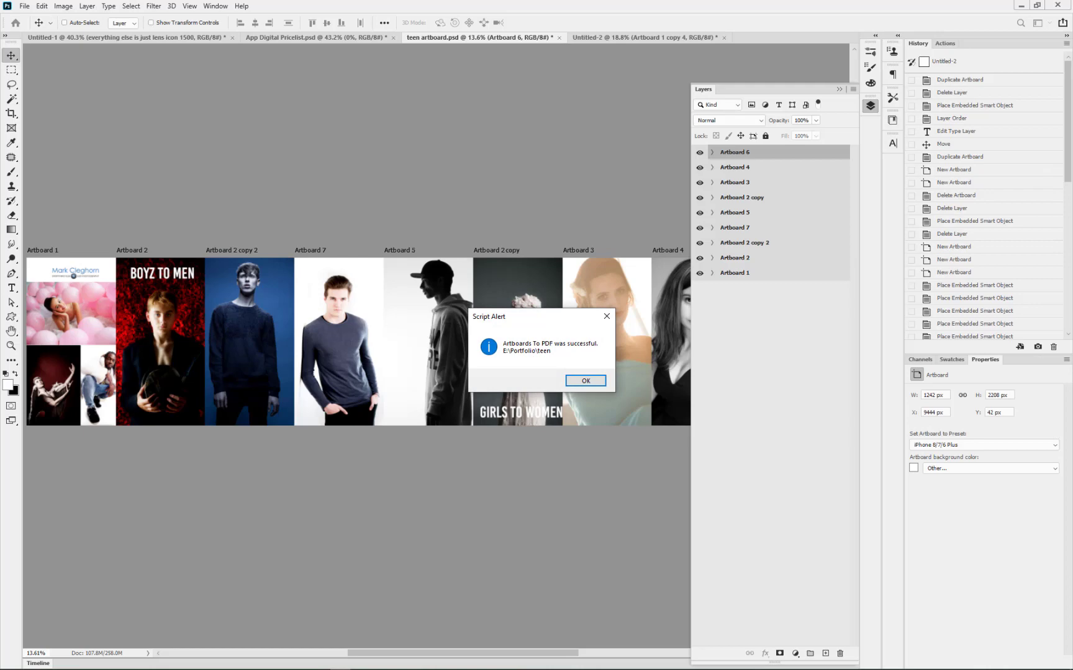
key(Return)
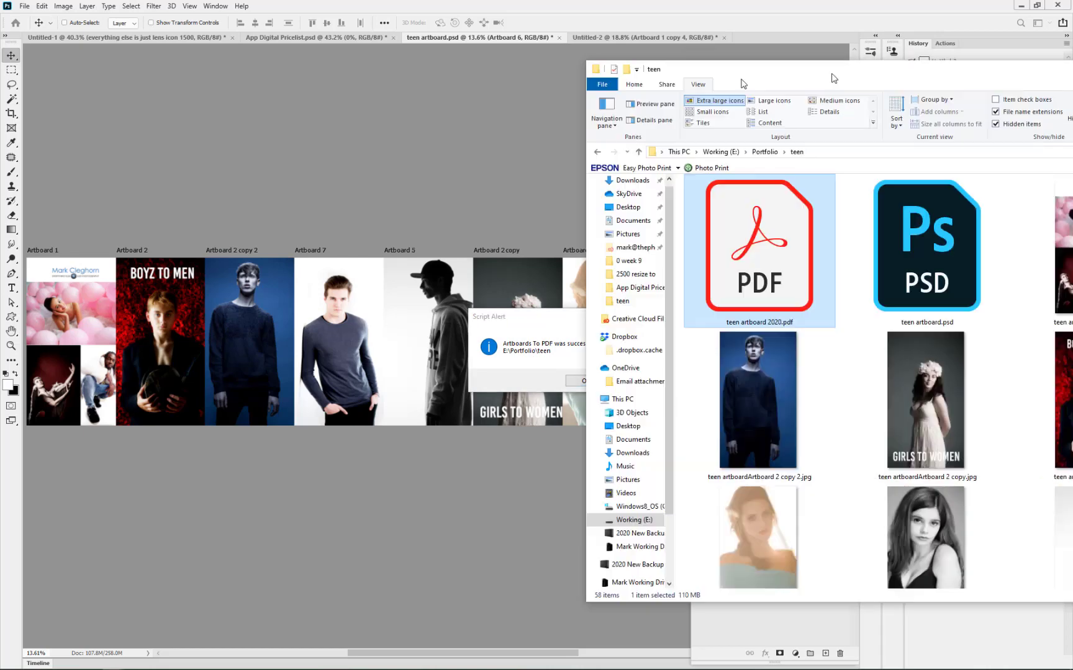
Step: Browse the teen portfolio folder in File Explorer for the exported teen artboard 2020 PDF and open it
scroll(643, 275, down, 3)
scroll(642, 273, down, 3)
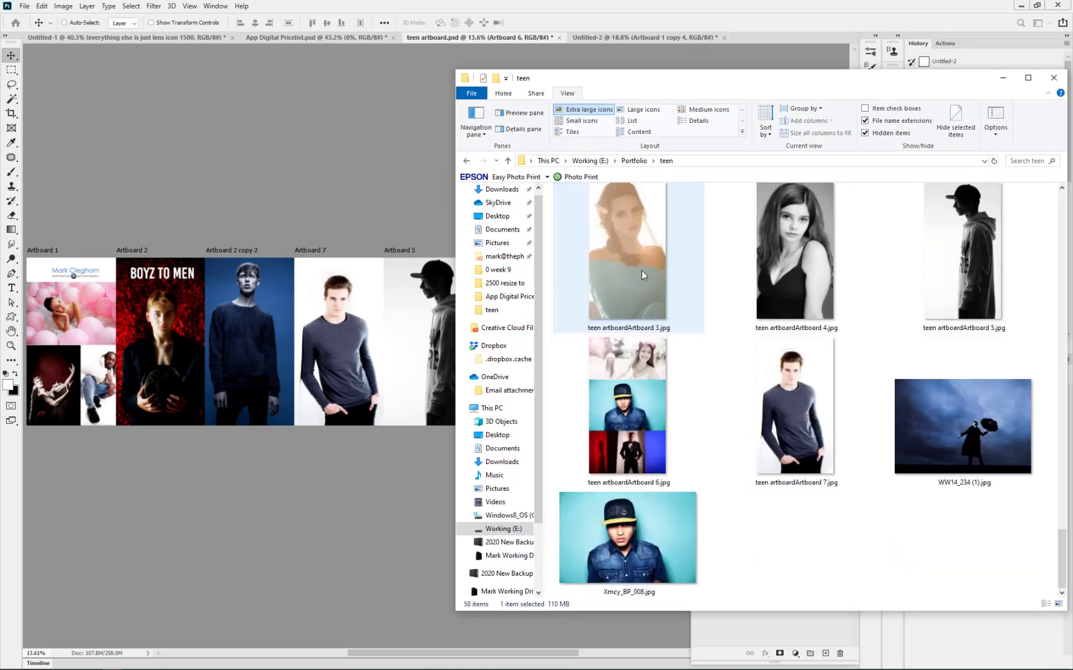
scroll(642, 273, up, 12)
scroll(641, 311, down, 3)
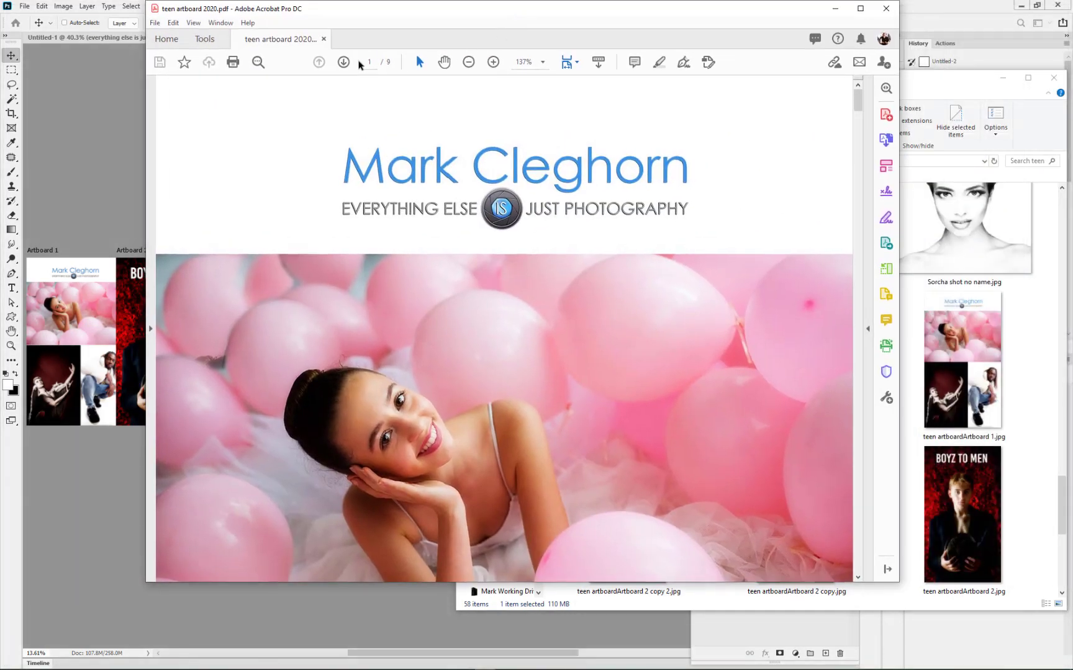
Step: Zoom the exported PDF out to 50% and go through its pages from first to last to review their order
click(468, 62)
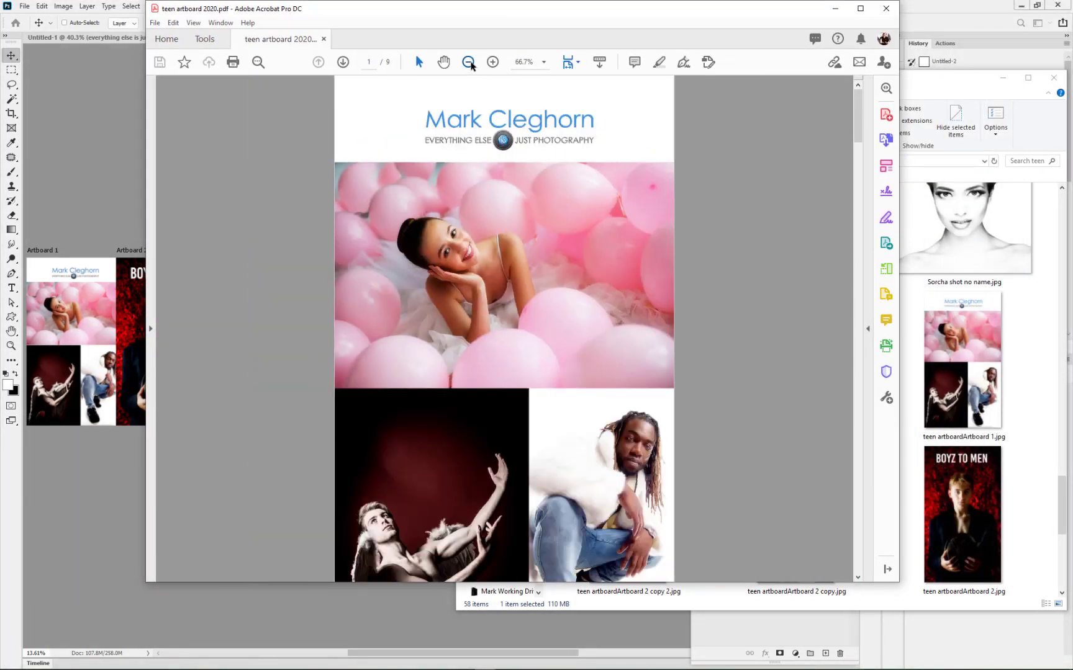
click(469, 62)
click(343, 62)
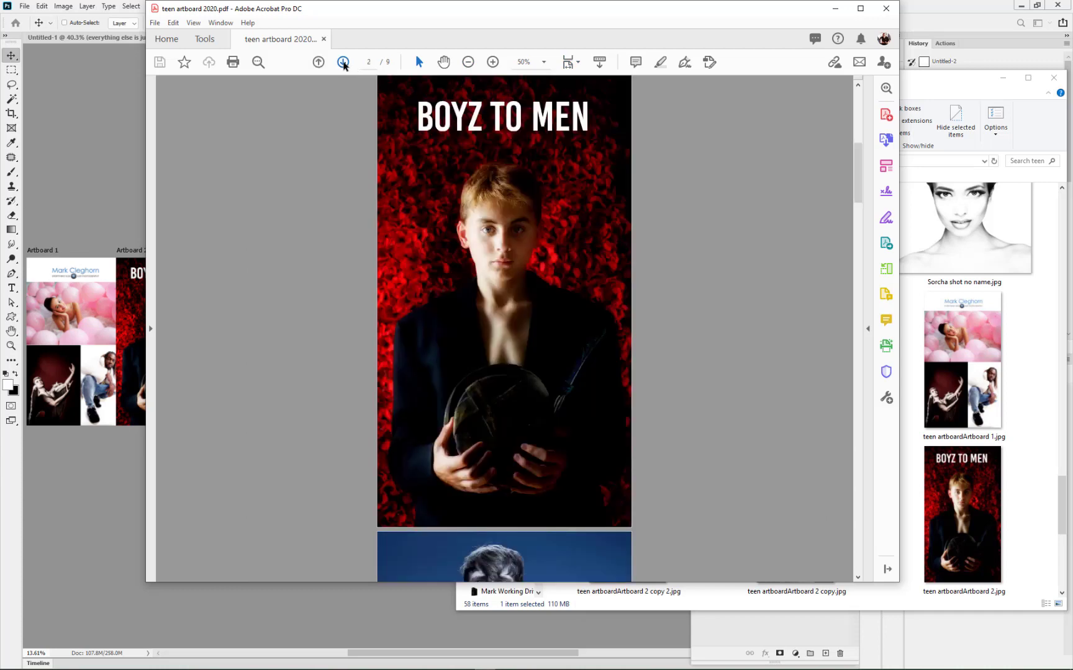
click(342, 63)
click(343, 63)
click(343, 62)
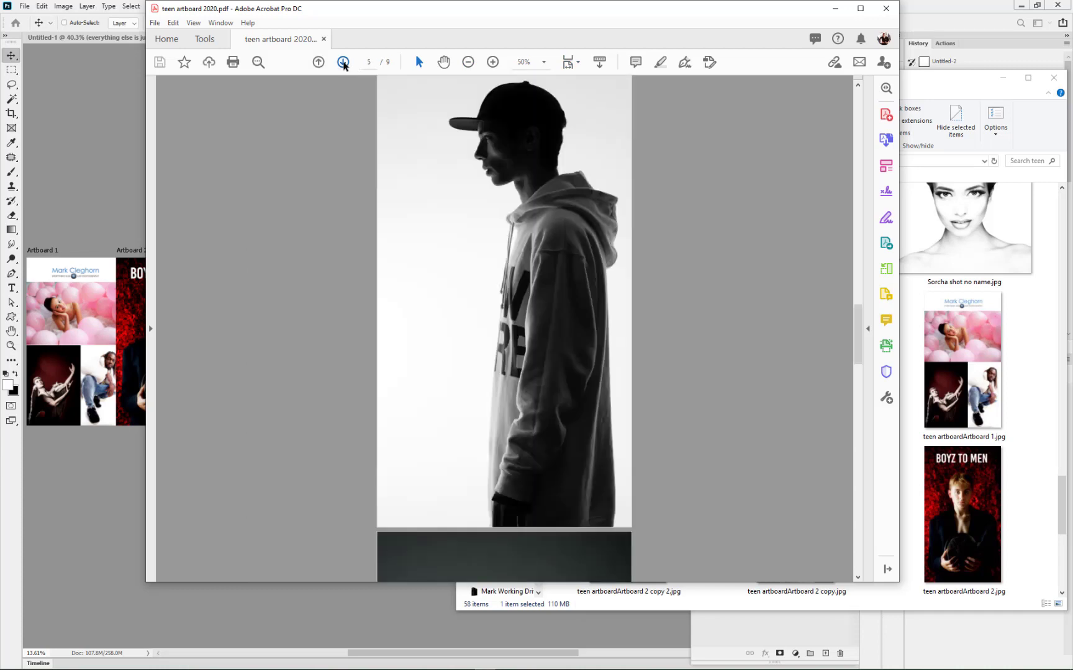
click(343, 62)
click(343, 63)
click(343, 63)
click(343, 62)
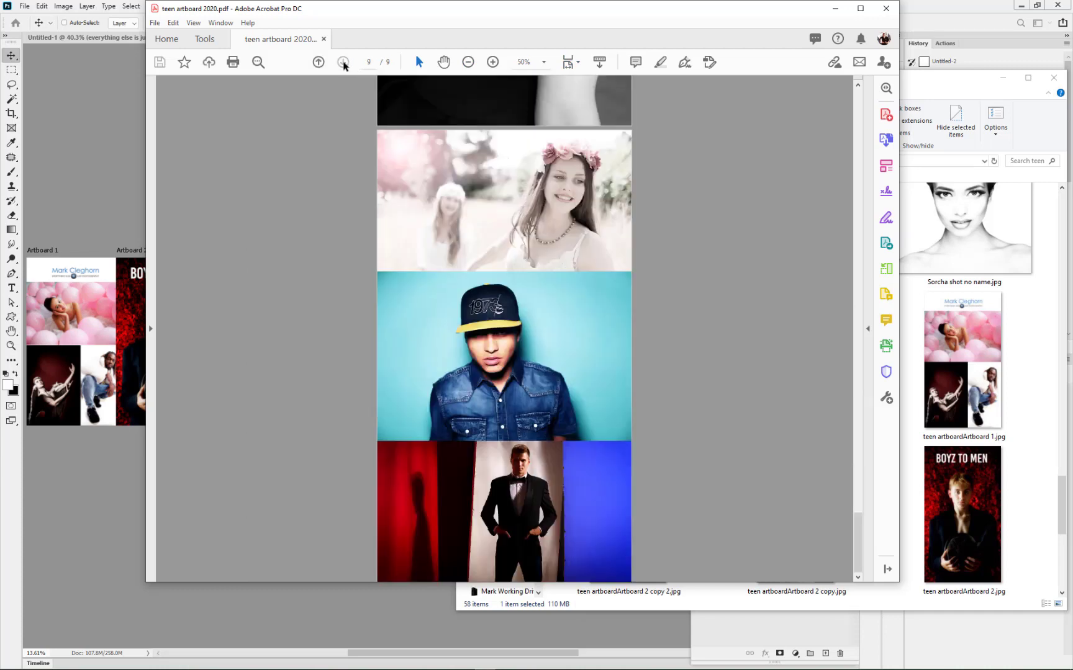
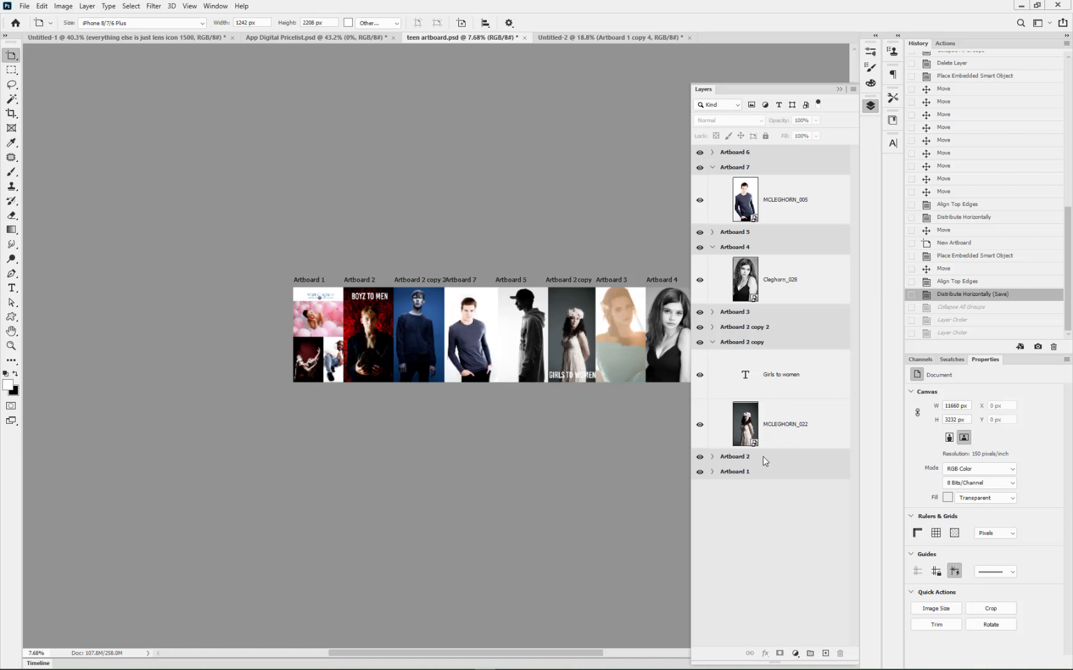
Step: Collapse all artboard groups in the layer list of the teen artboard document
scroll(504, 334, up, 2)
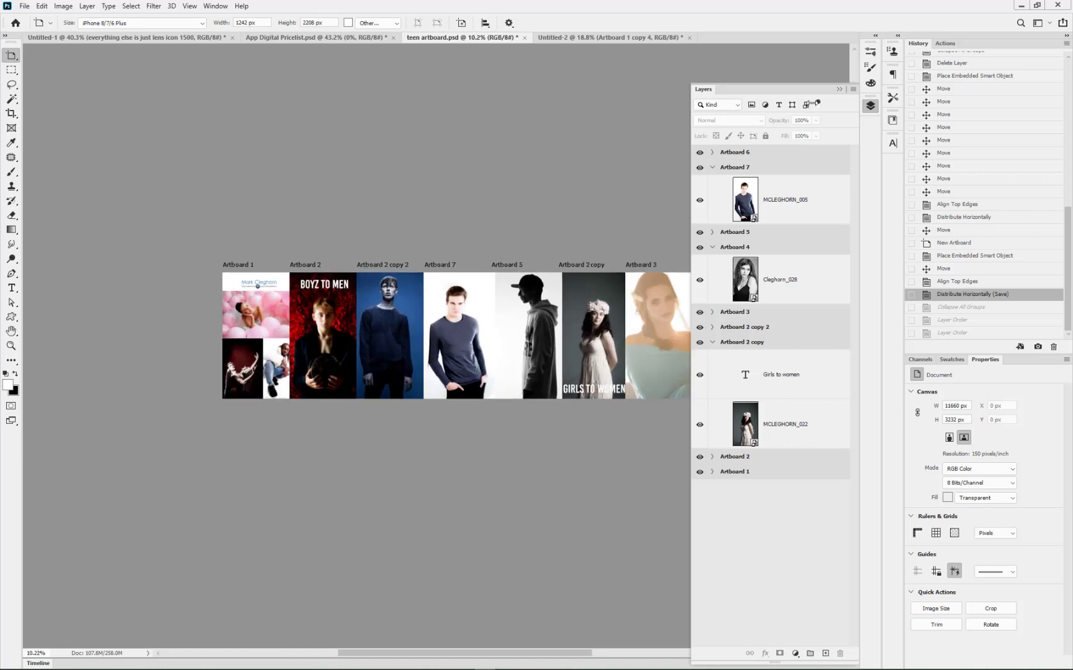
click(853, 90)
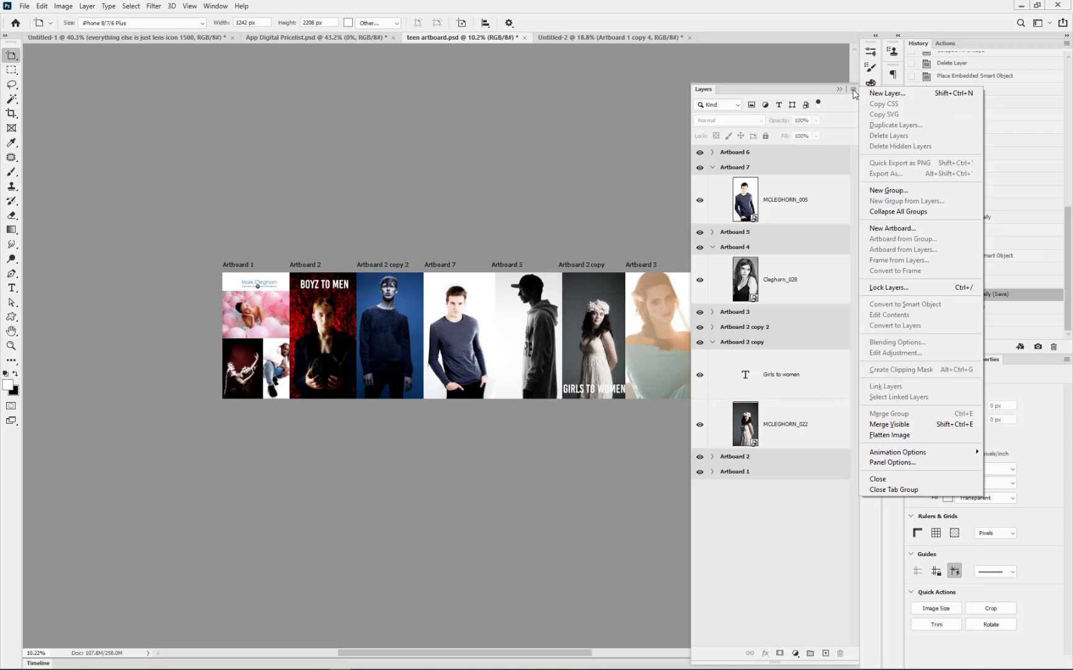
click(880, 212)
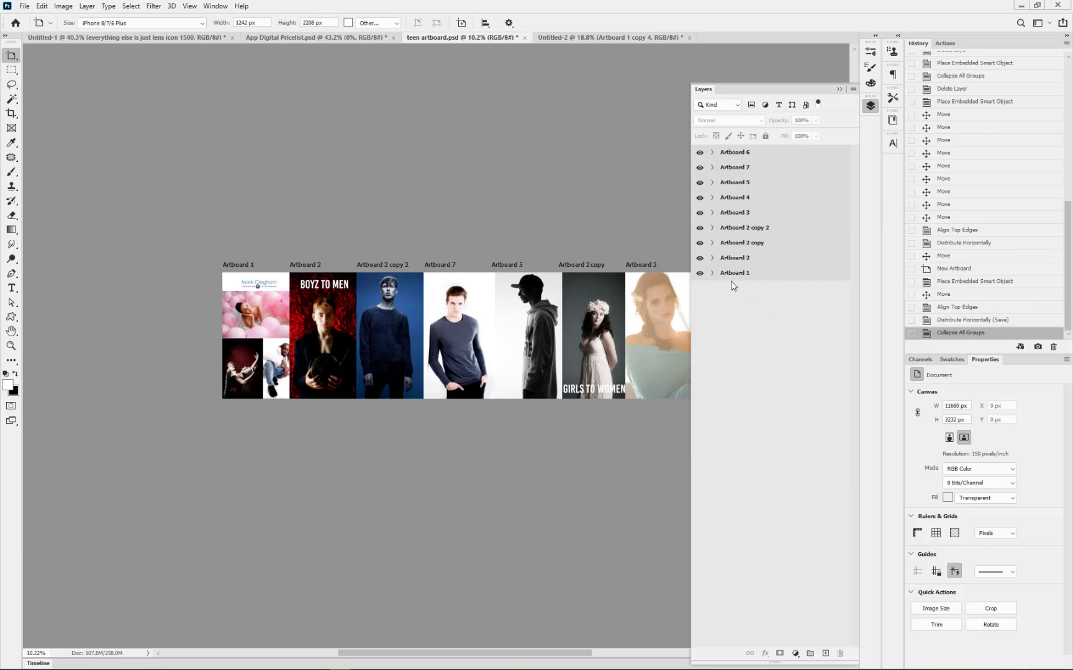
Step: Toggle the visibility of Artboard 1, Artboard 2 and Artboard 2 copy off and on to check their layer order
click(700, 275)
click(700, 274)
click(700, 258)
click(700, 258)
click(699, 243)
click(700, 243)
Step: Reorder the layer list so Artboard 2 copy 2, Artboard 7 and Artboard 5 stack upward between Artboard 2 and Artboard 2 copy
drag(800, 231, 798, 251)
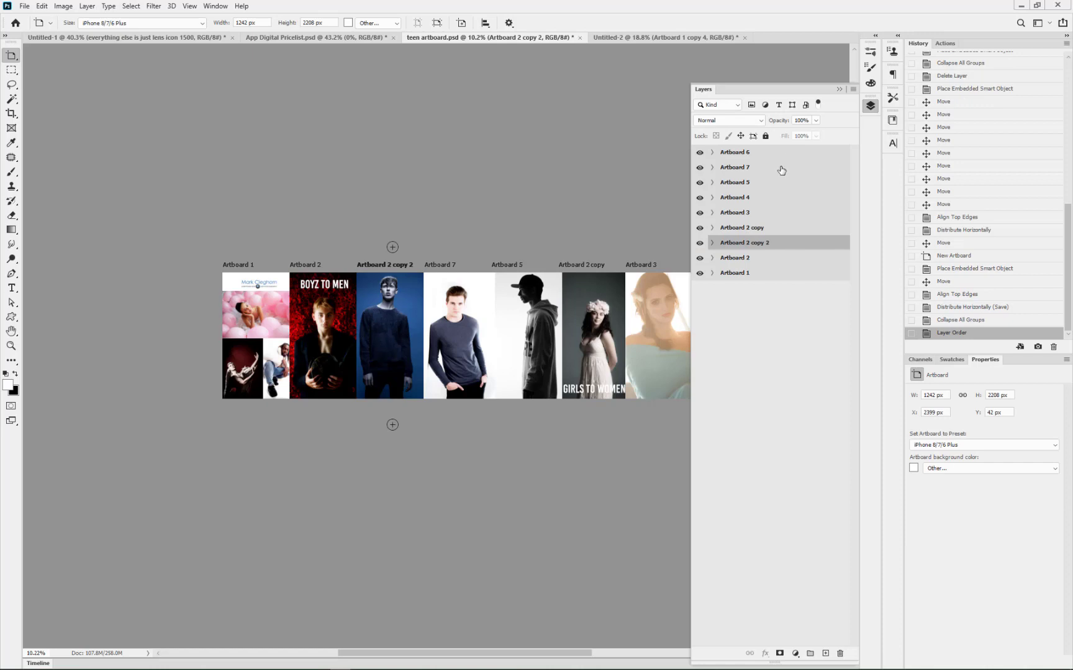
drag(781, 169, 778, 238)
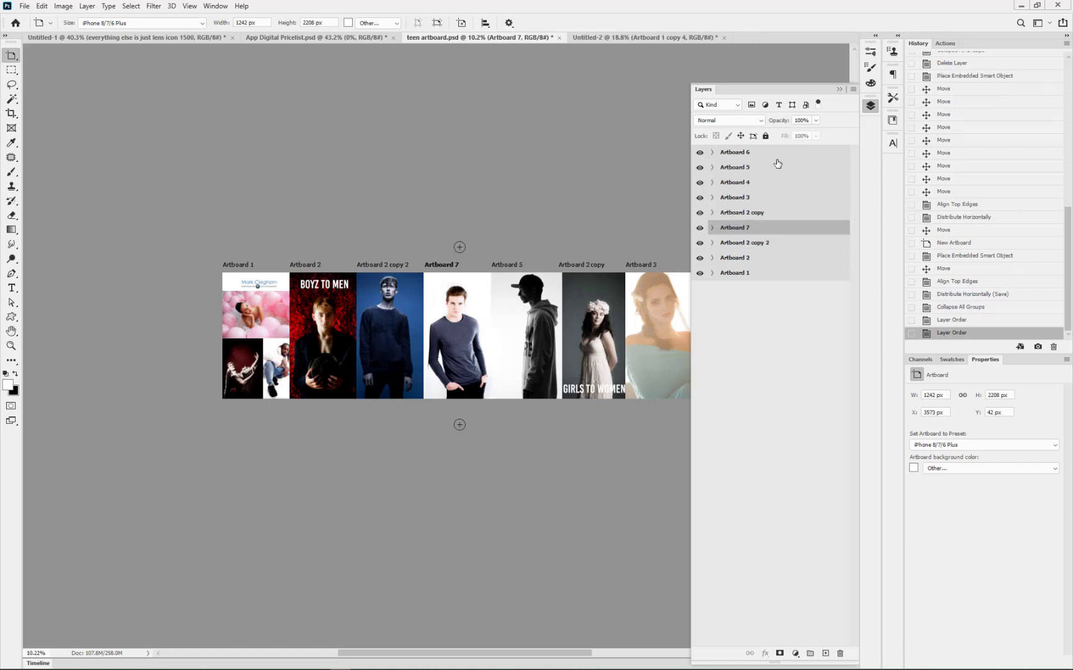
drag(775, 168, 775, 219)
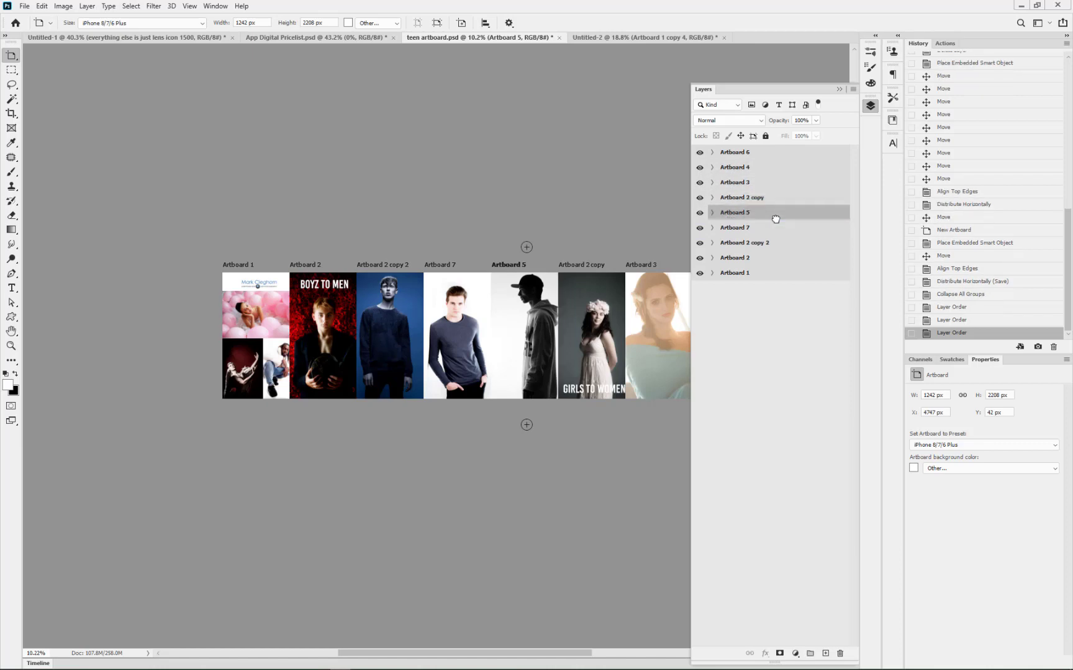
scroll(636, 321, up, 3)
drag(636, 321, 383, 304)
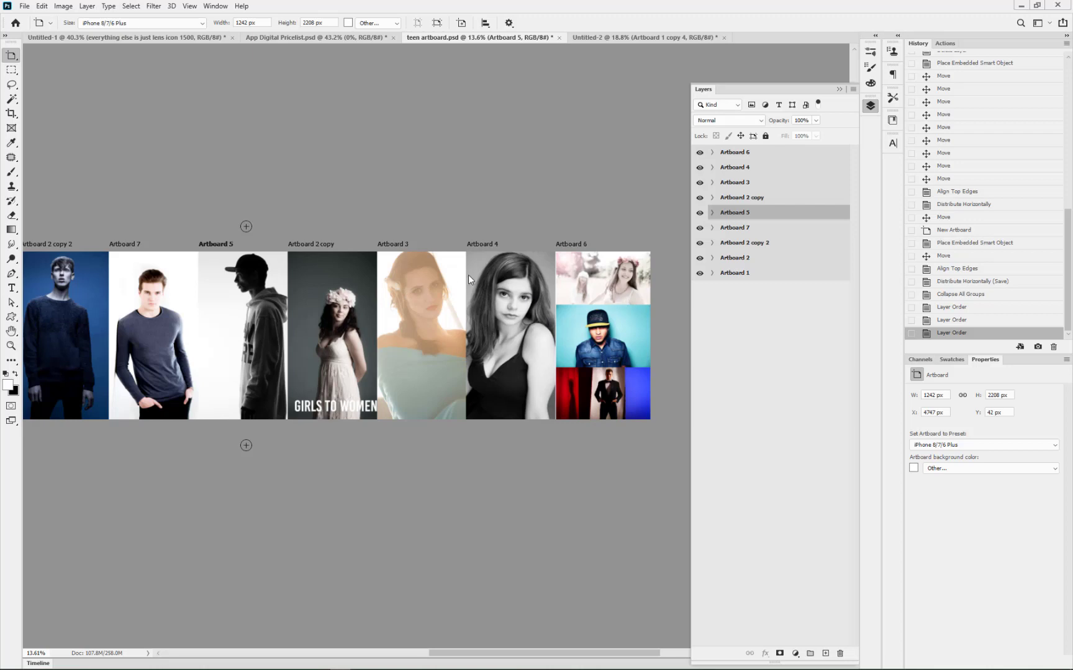
drag(355, 318, 646, 325)
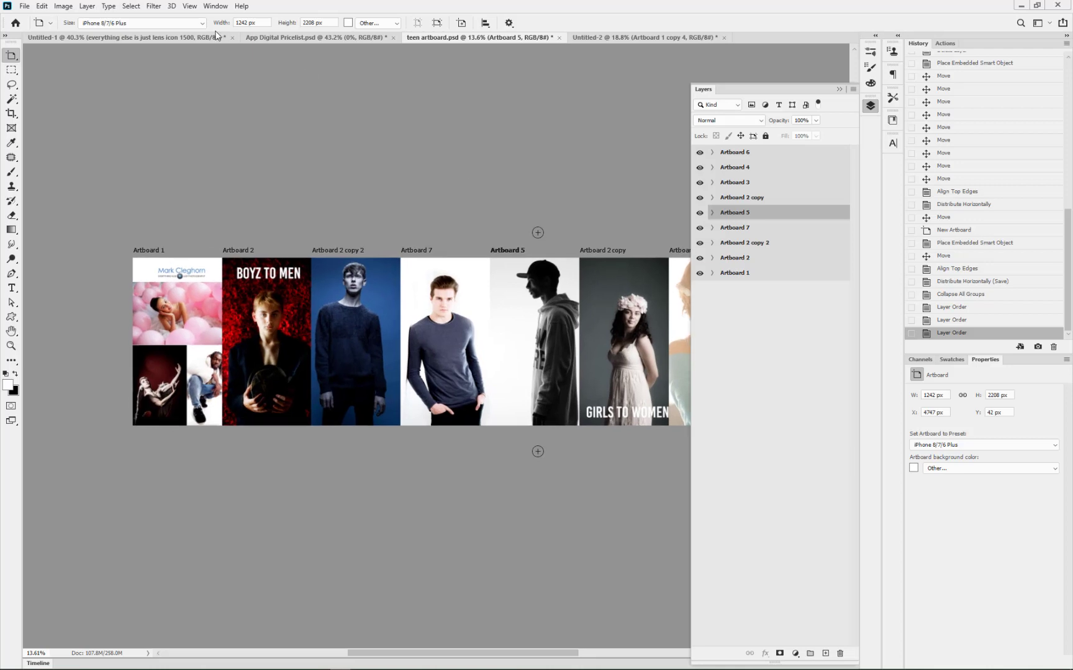
click(24, 7)
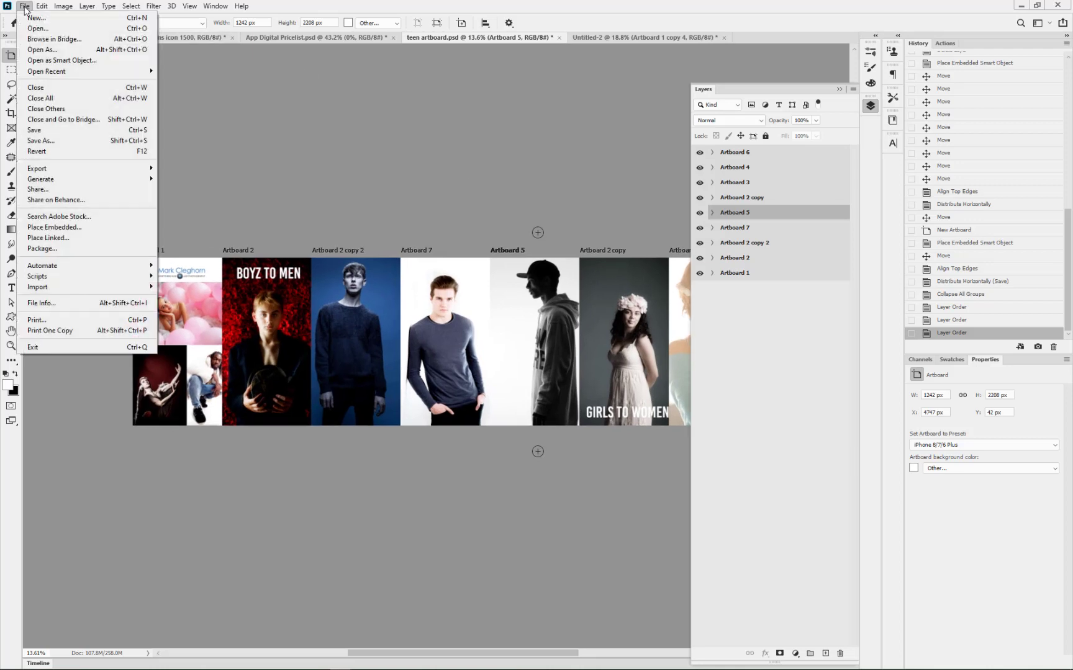
mouse_move(39, 169)
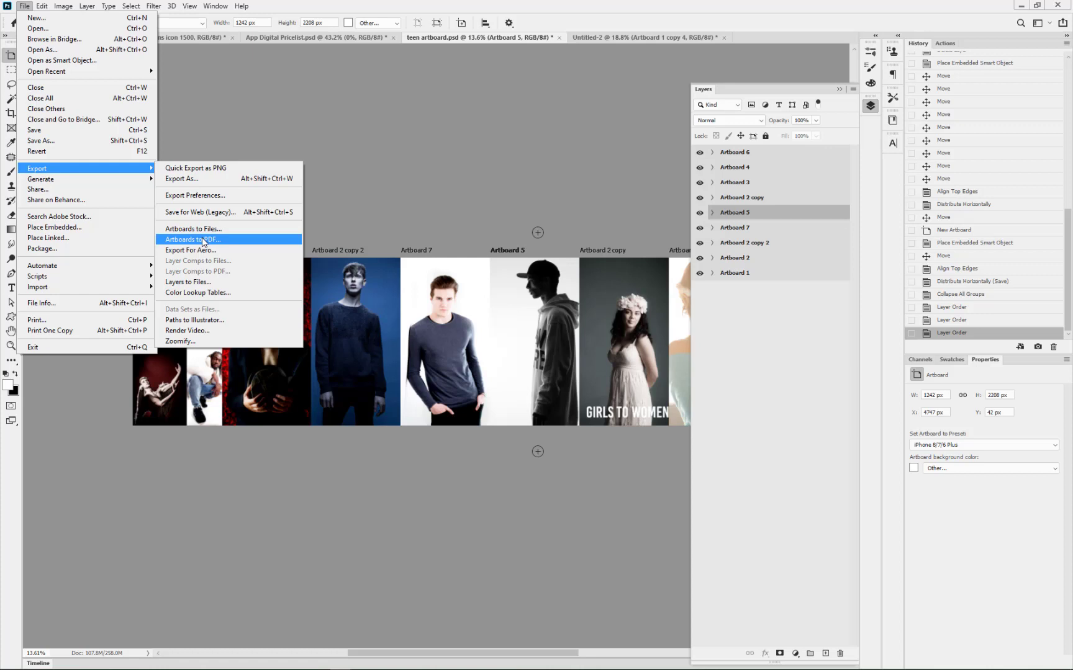
click(760, 355)
Step: Select all artboards from Artboard 6 down to Artboard 1 and activate the Move tool
click(771, 153)
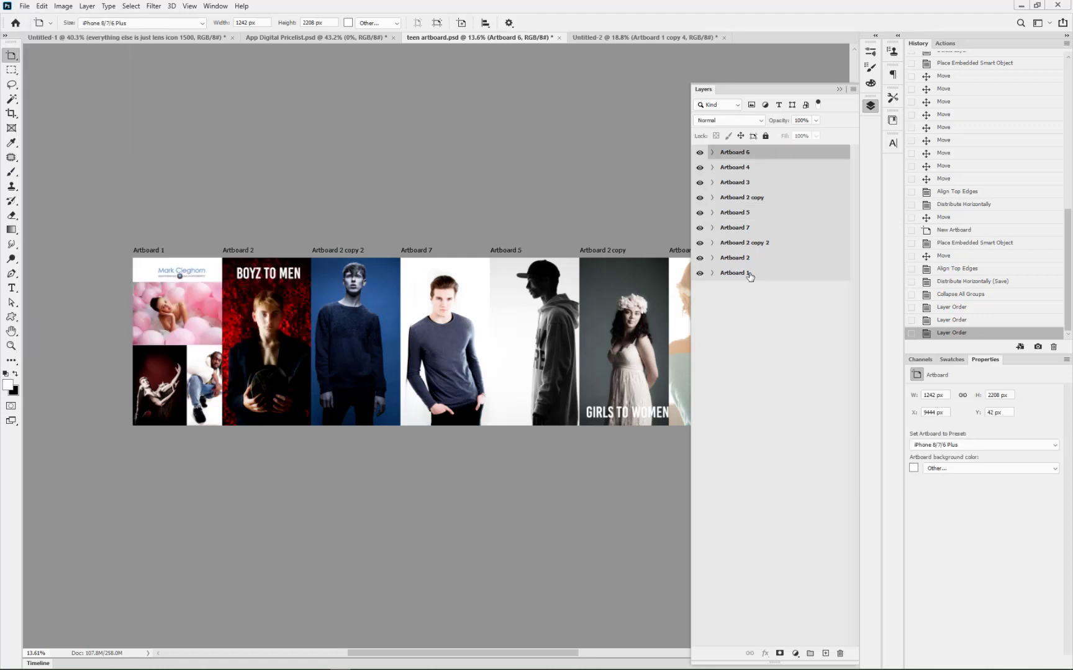
shift+click(750, 274)
key(v)
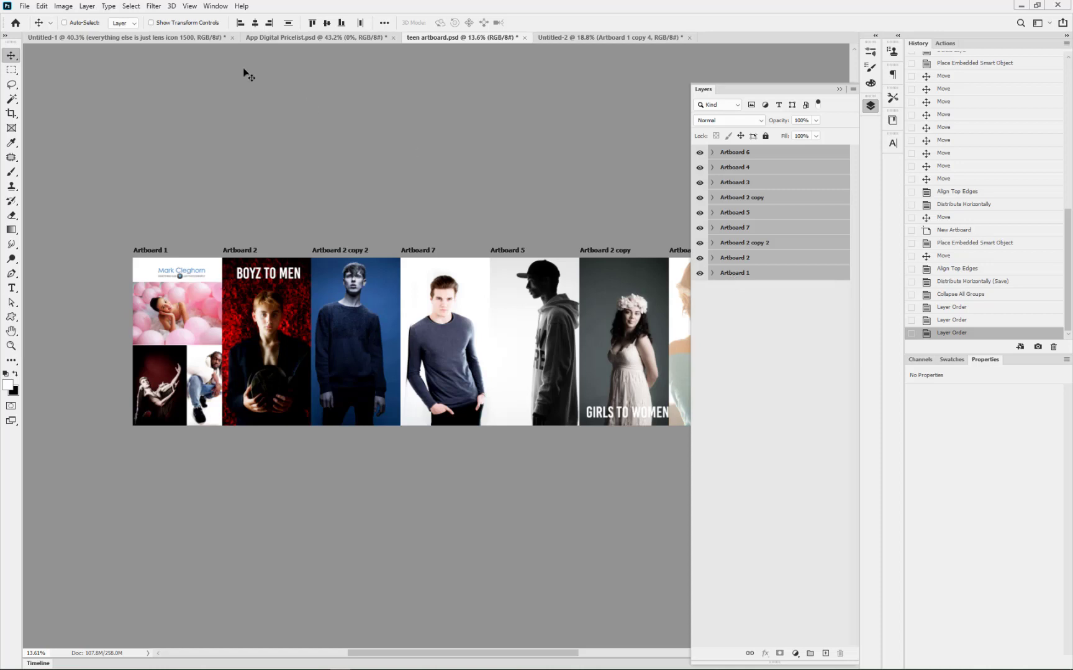
Step: Export the selected artboards to PDF with the file name prefix "teen artboard 2020", and switch to the teen folder in File Explorer
click(25, 9)
mouse_move(93, 168)
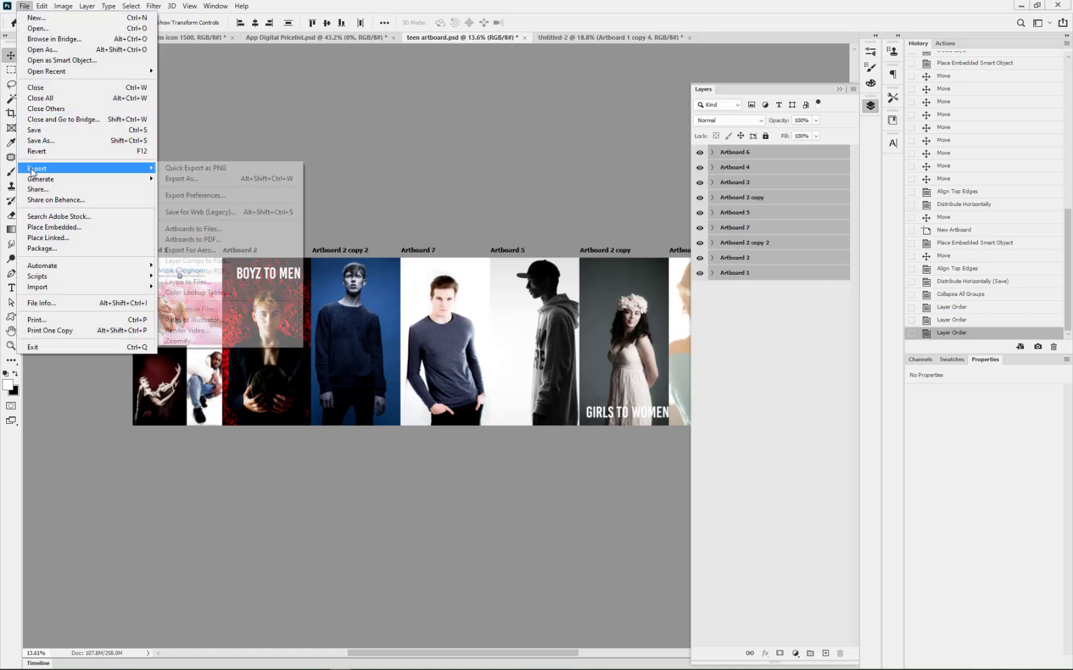
click(213, 243)
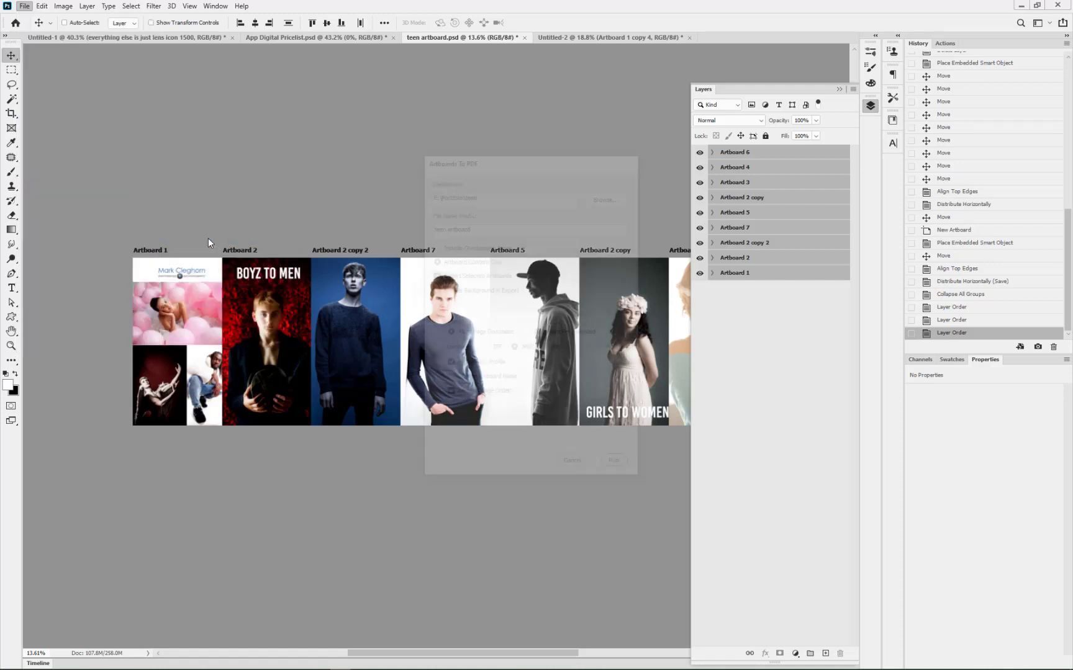
click(477, 227)
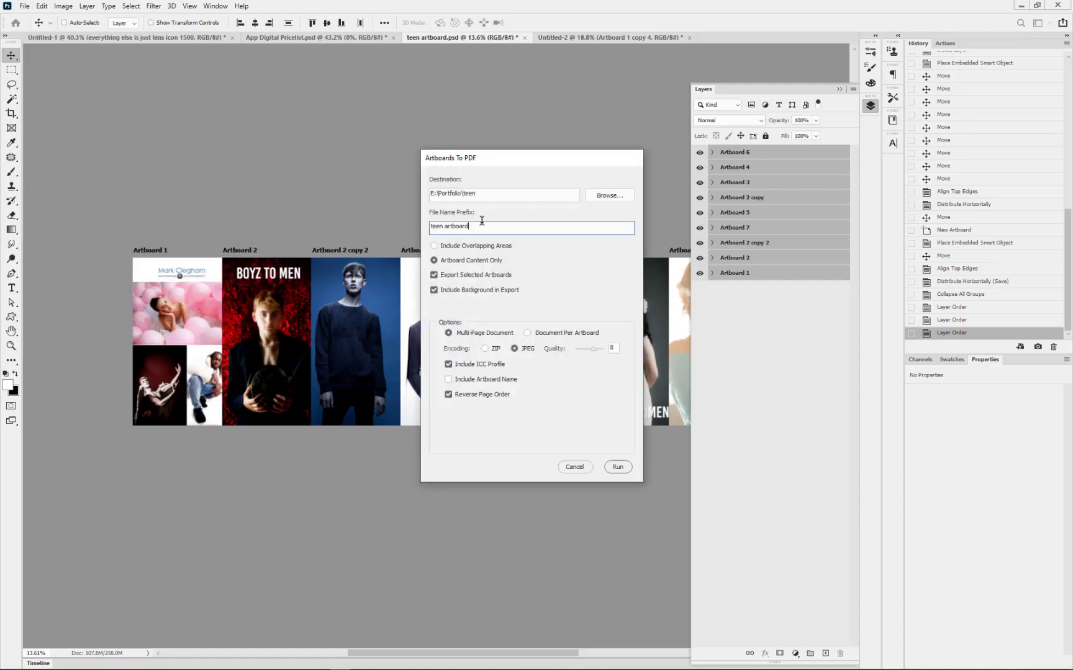
text(20220)
click(620, 470)
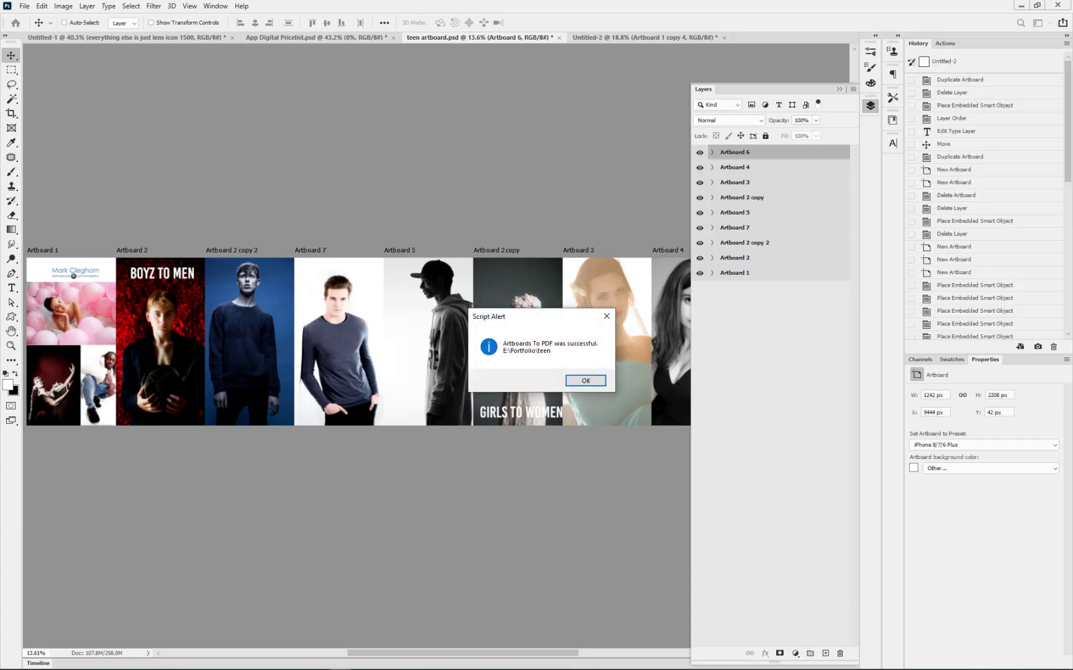
key(alt+Tab)
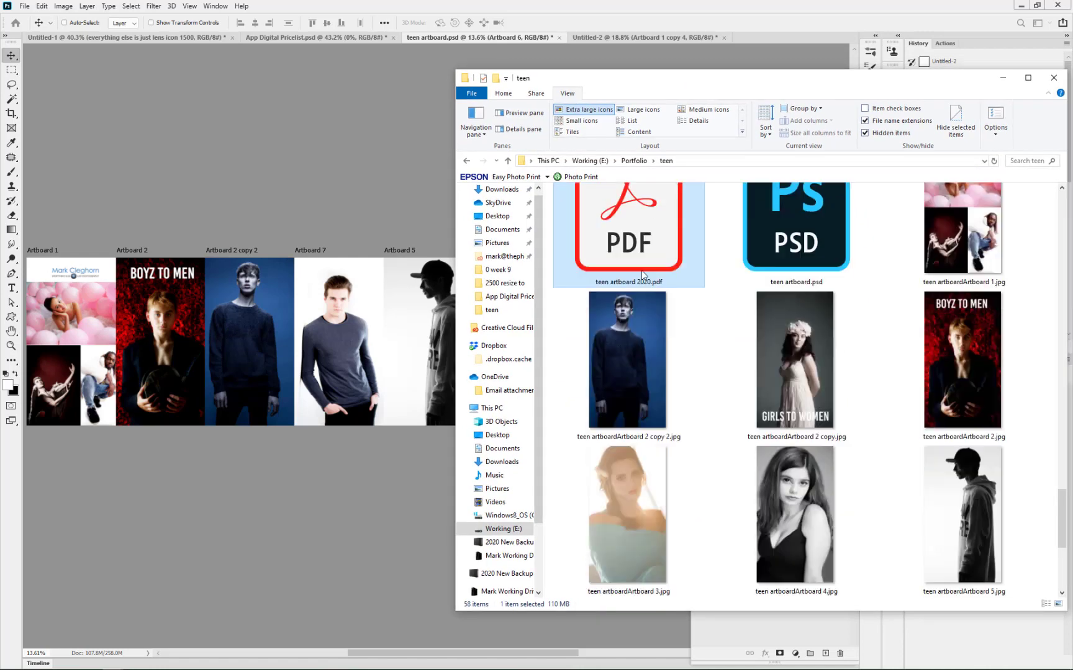
Step: Open "teen artboard 2020.pdf" from the teen folder in Adobe Acrobat and reduce the page zoom to 50%
scroll(641, 270, down, 3)
scroll(641, 270, up, 5)
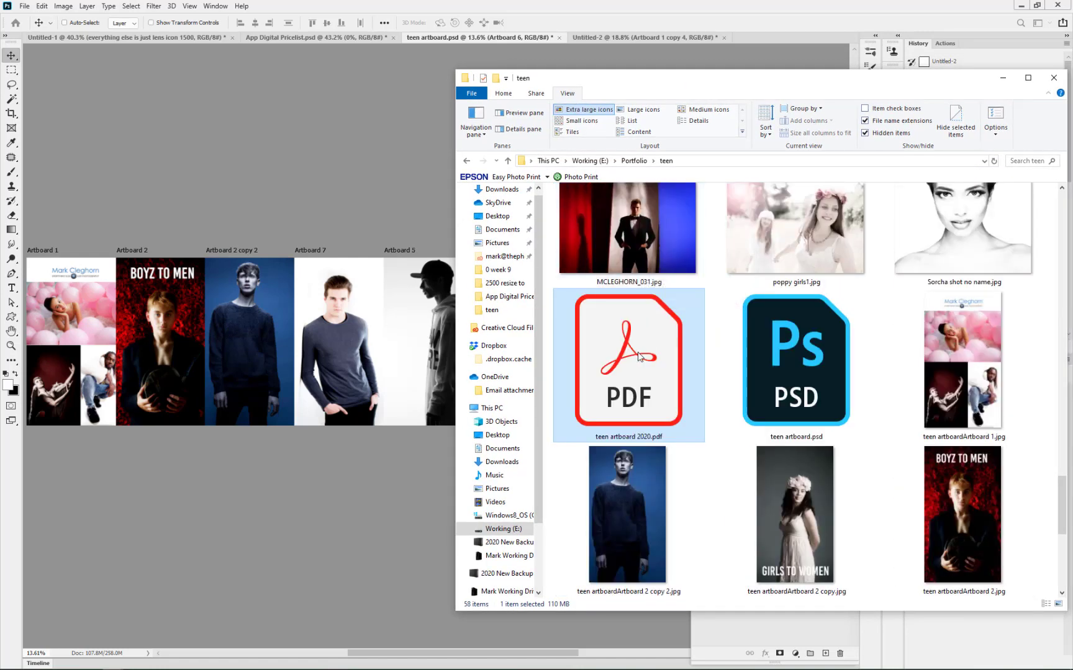
double_click(638, 355)
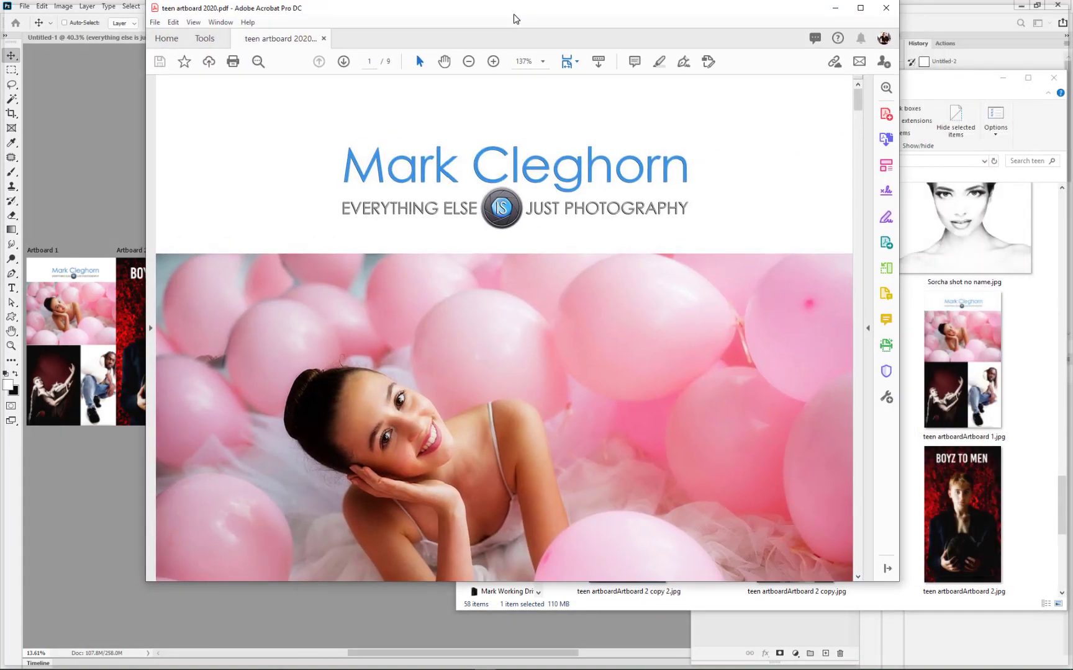
click(469, 62)
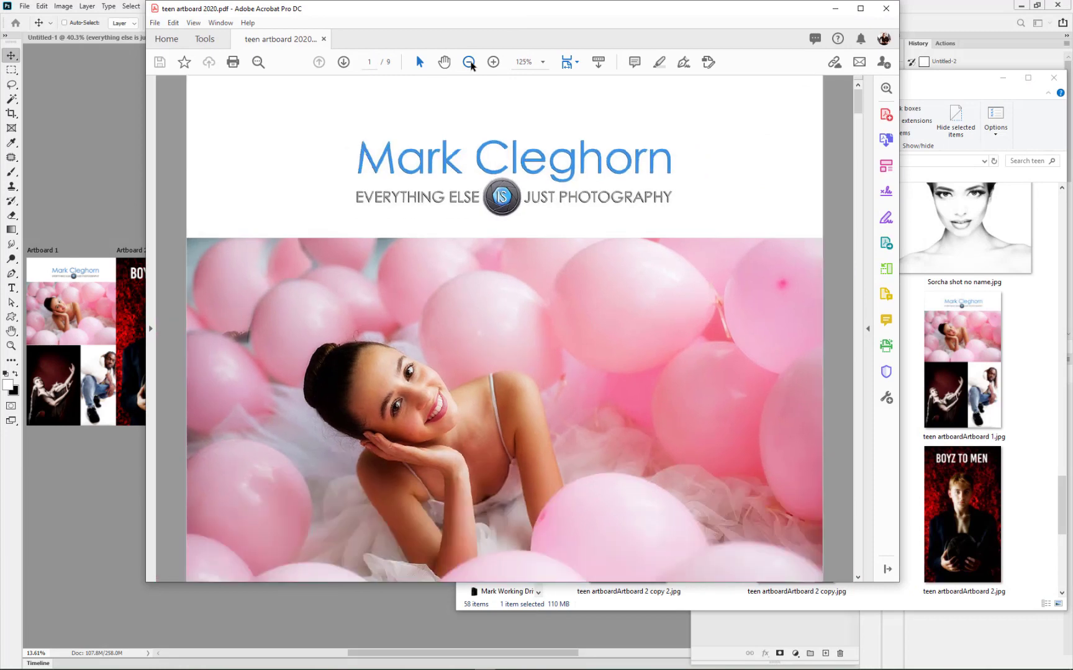
click(469, 62)
click(469, 62)
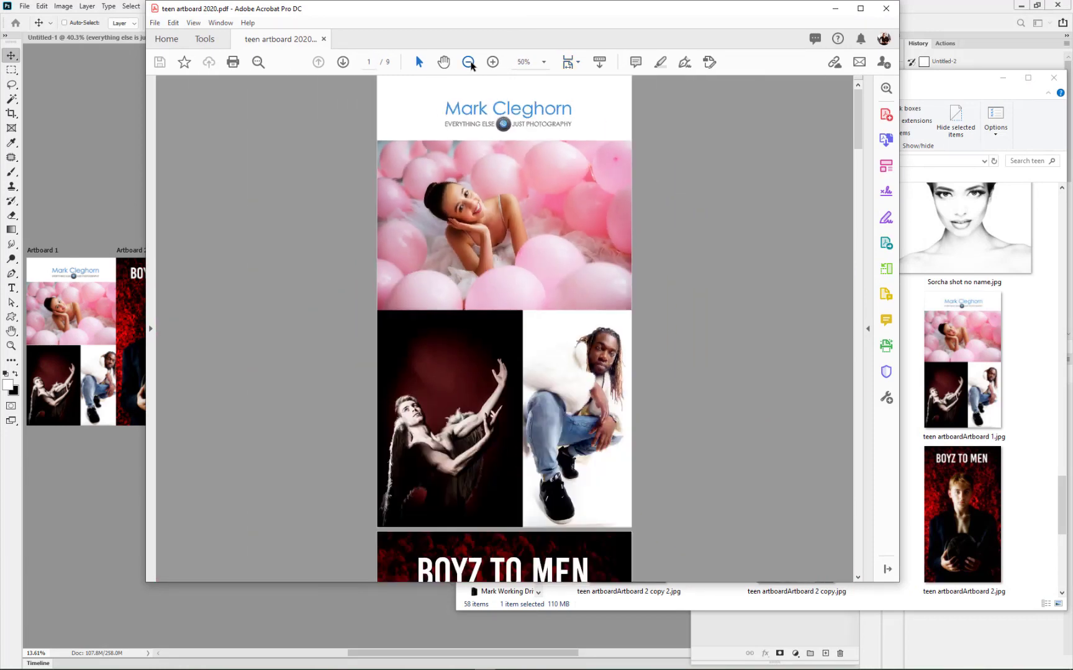
Step: Page forward through the PDF from page 1 to page 9 to check the order of the exported artboards
click(342, 63)
click(343, 62)
click(342, 62)
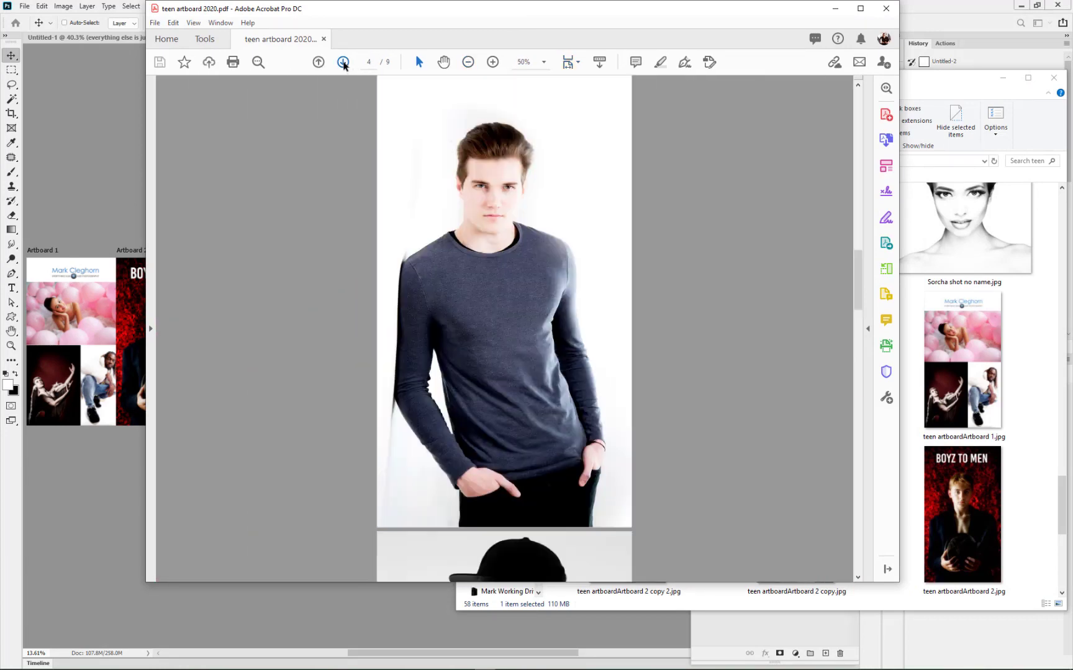
click(343, 62)
click(342, 62)
click(342, 62)
click(343, 62)
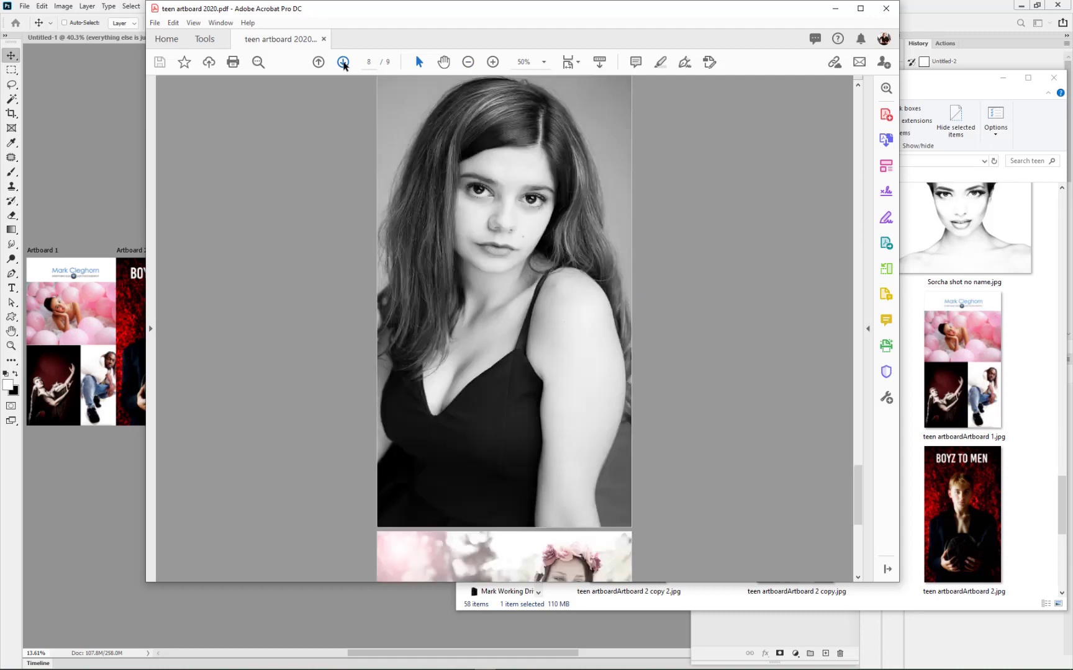
click(342, 62)
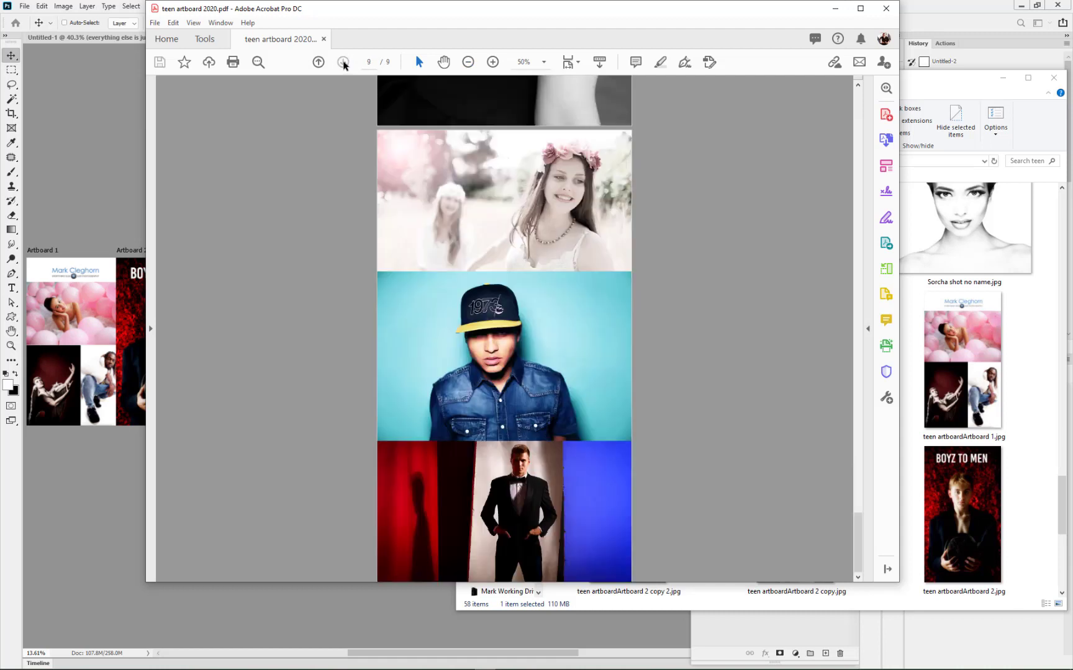